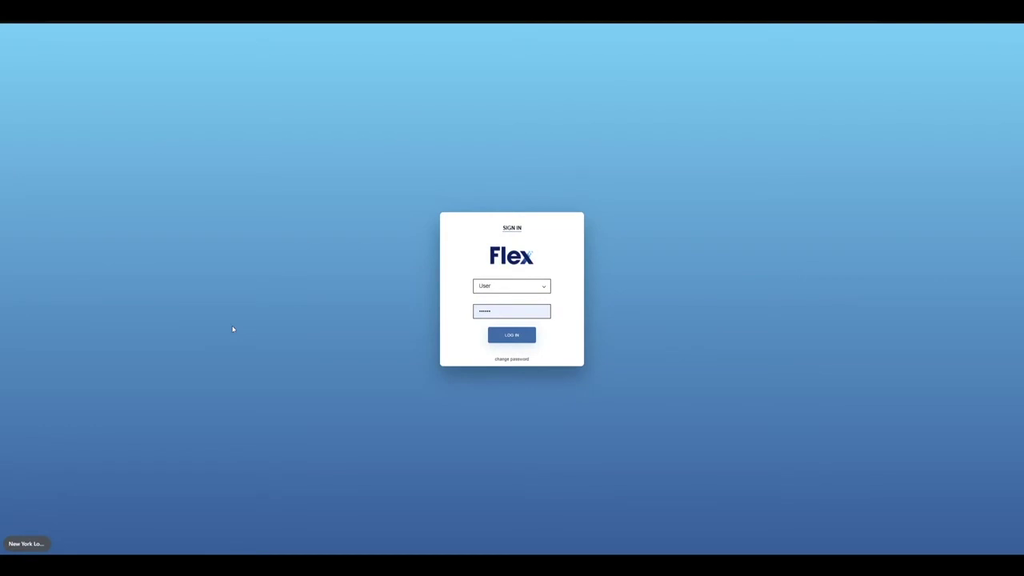
# - Sign in to Flex Dental and go to the settings' Form Settings page
pyautogui.click(512, 335)
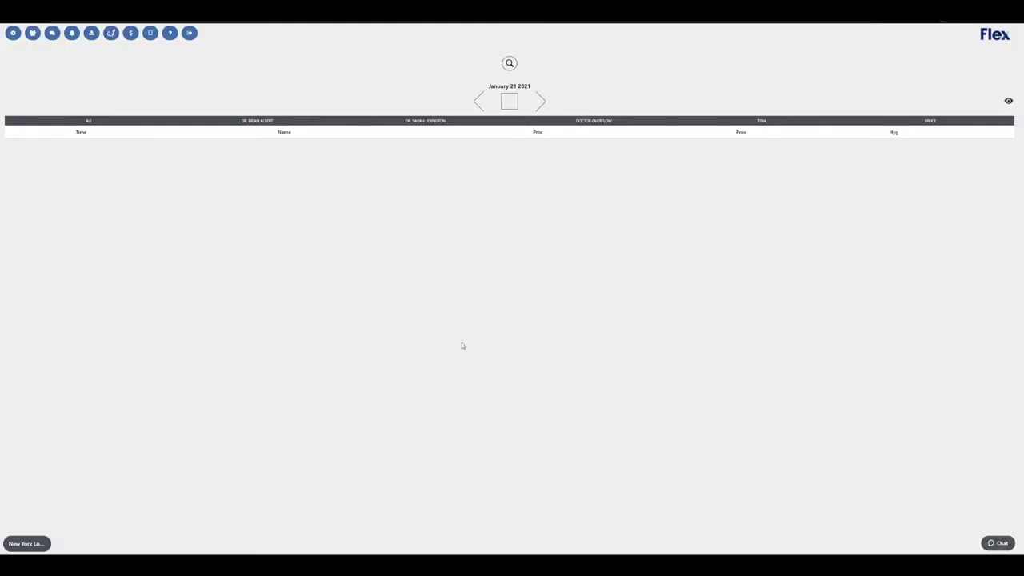
pyautogui.click(13, 33)
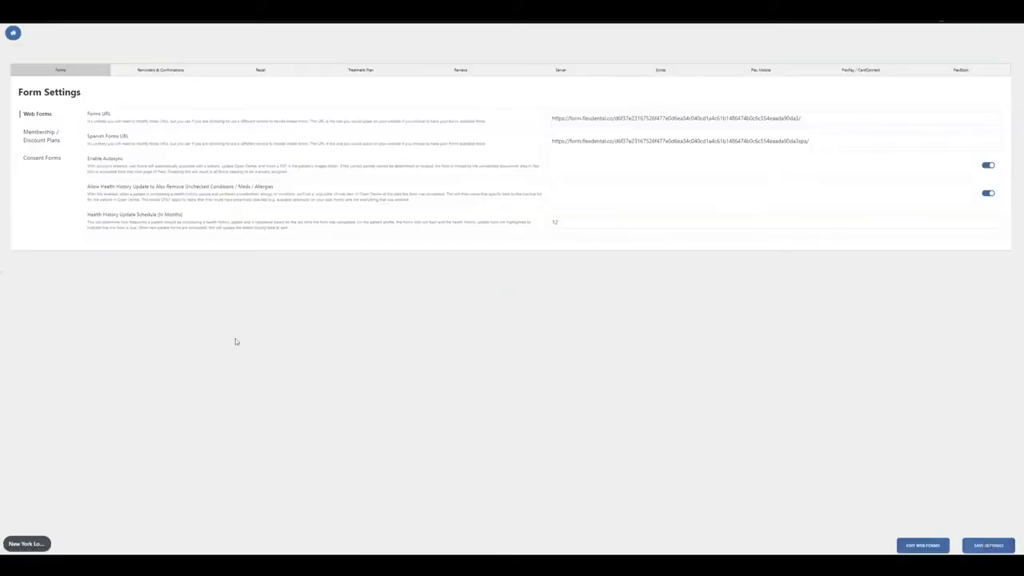
# - In Reminders & Confirmations, clear the excluded operatories and leave multilingual communication off
pyautogui.click(158, 71)
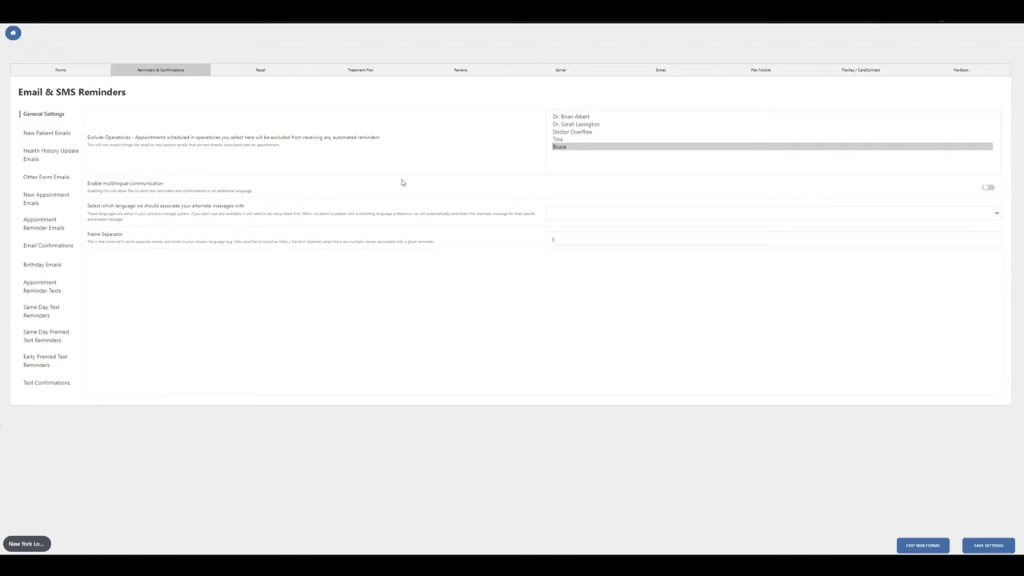
pyautogui.click(562, 140)
pyautogui.keyDown('ctrl'); pyautogui.click(571, 124); pyautogui.keyUp('ctrl')
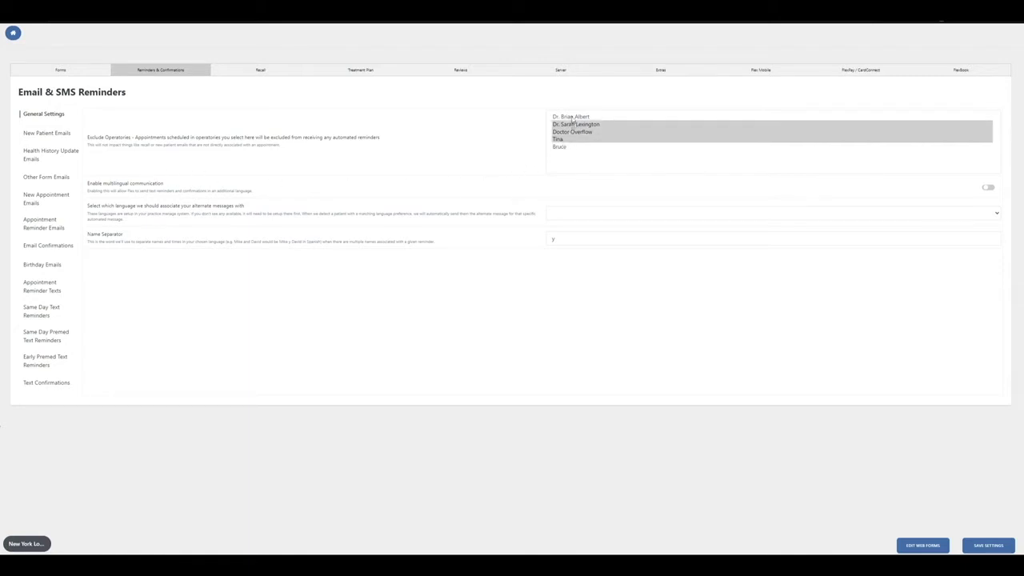
pyautogui.keyDown('ctrl'); pyautogui.click(573, 131); pyautogui.keyUp('ctrl')
pyautogui.keyDown('ctrl'); pyautogui.click(572, 117); pyautogui.keyUp('ctrl')
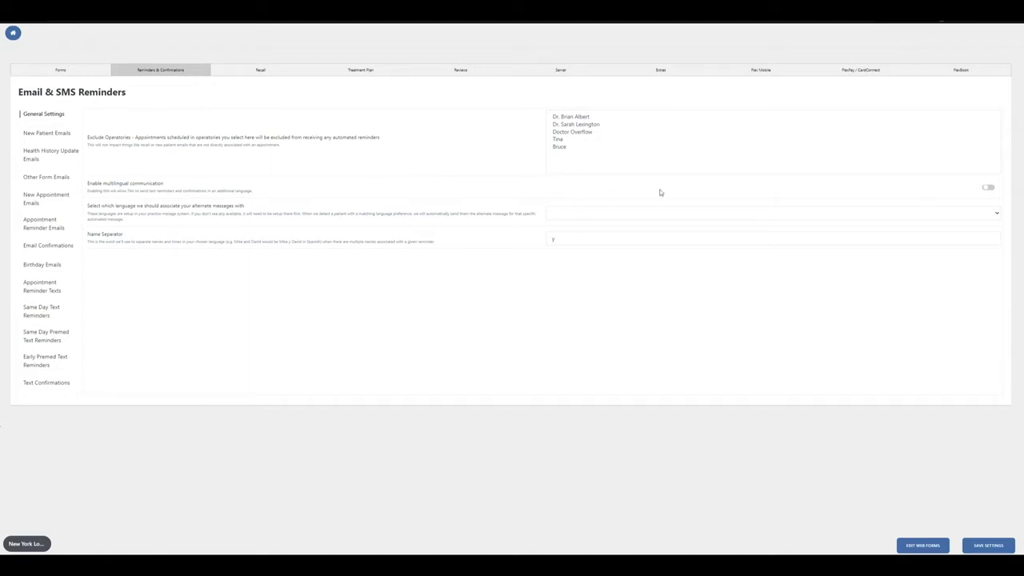
pyautogui.click(988, 189)
pyautogui.click(988, 190)
# - Turn on appointment reminder texts and edit the days-before-appointment value
pyautogui.click(46, 292)
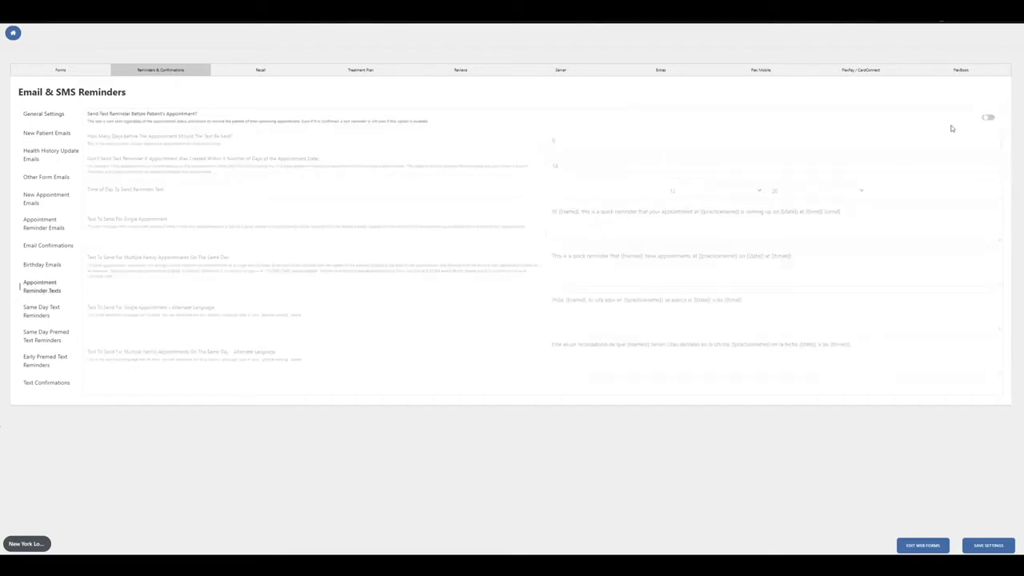
pyautogui.click(989, 120)
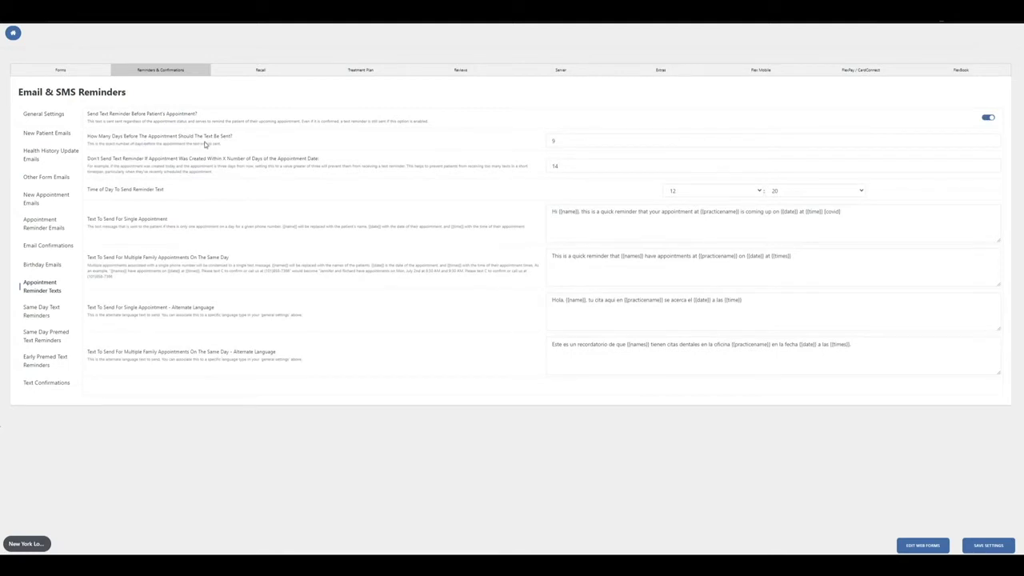
pyautogui.click(565, 142)
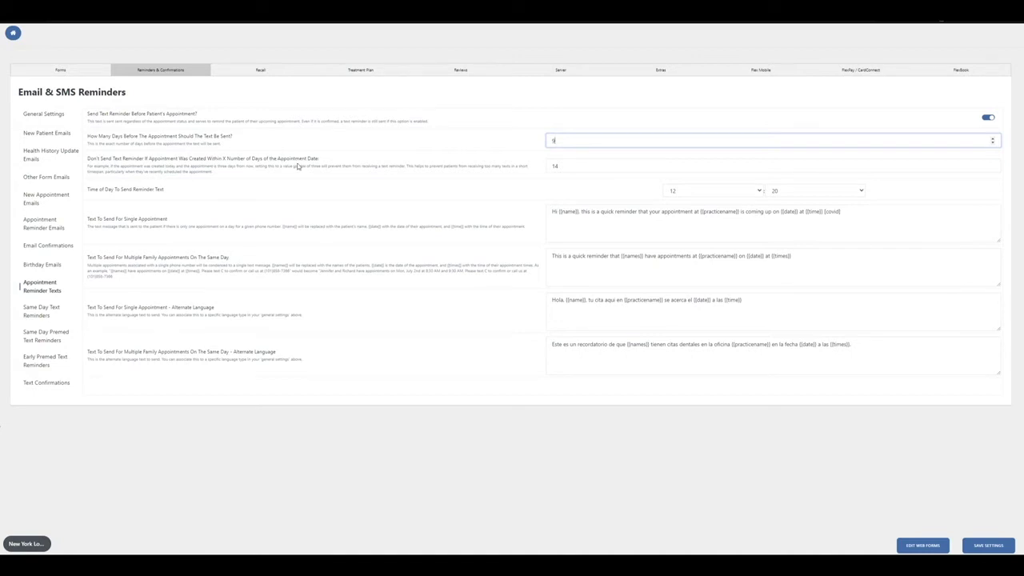
pyautogui.click(555, 166)
pyautogui.click(534, 178)
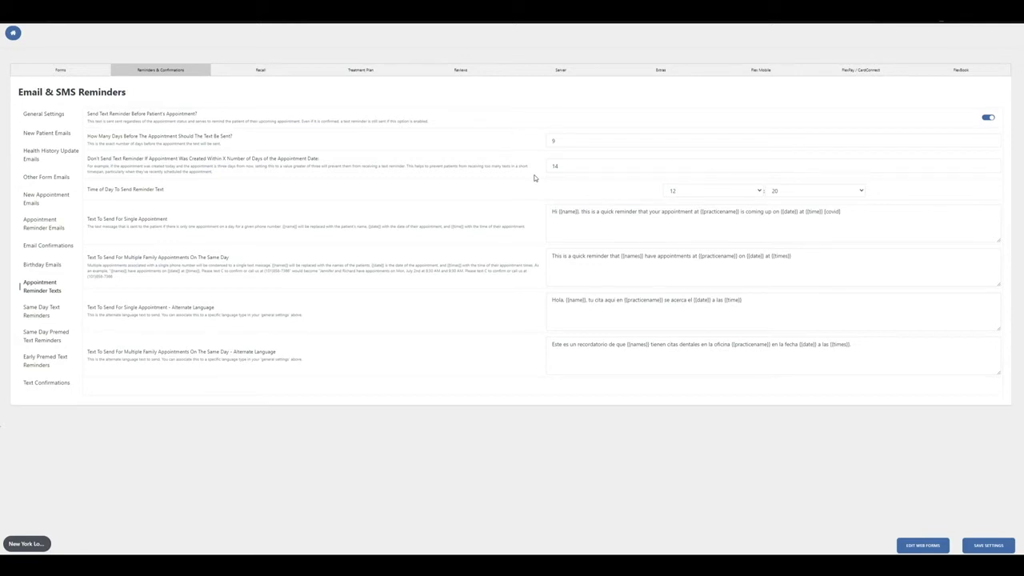
# - Keep the 14-day booked-within window and the 12 o'clock send hour
pyautogui.doubleClick(553, 167)
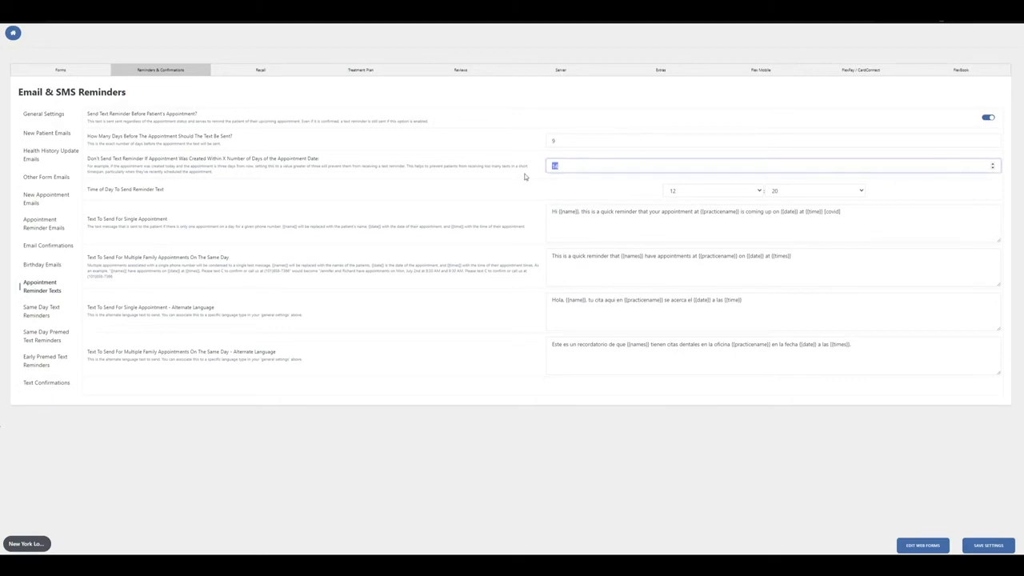
pyautogui.click(525, 177)
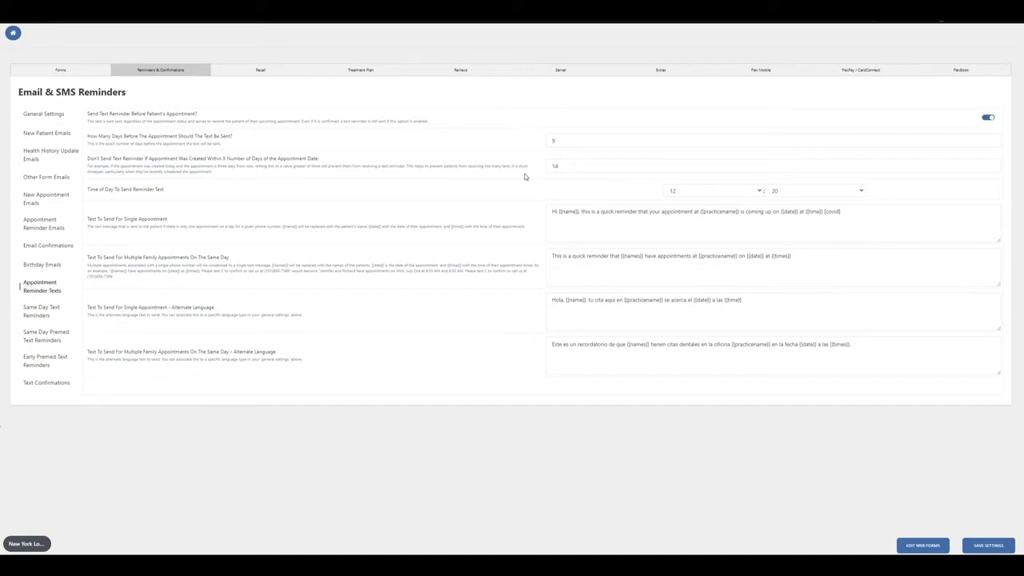
pyautogui.click(693, 194)
pyautogui.scroll(-1, 698, 233)
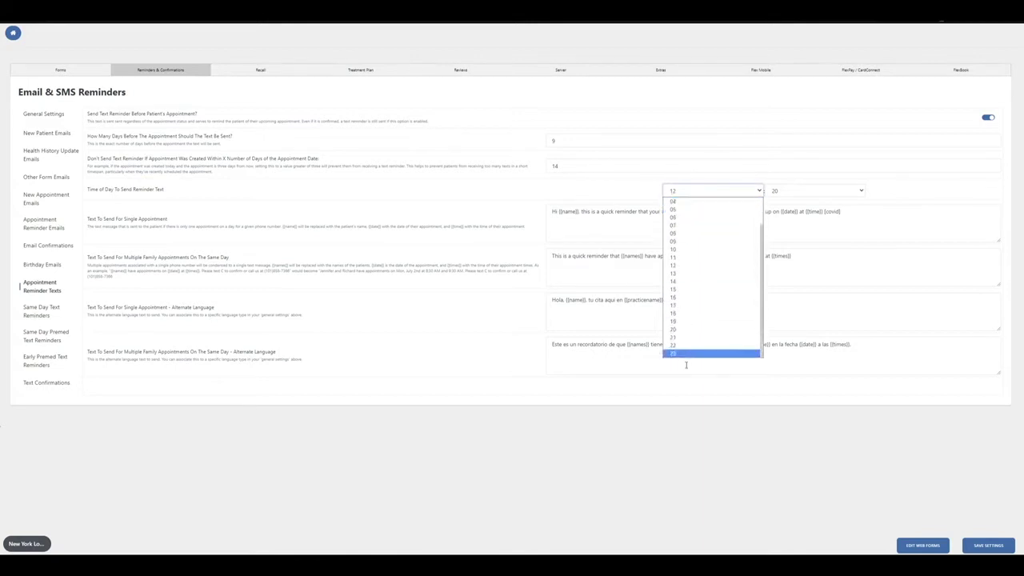
pyautogui.click(616, 187)
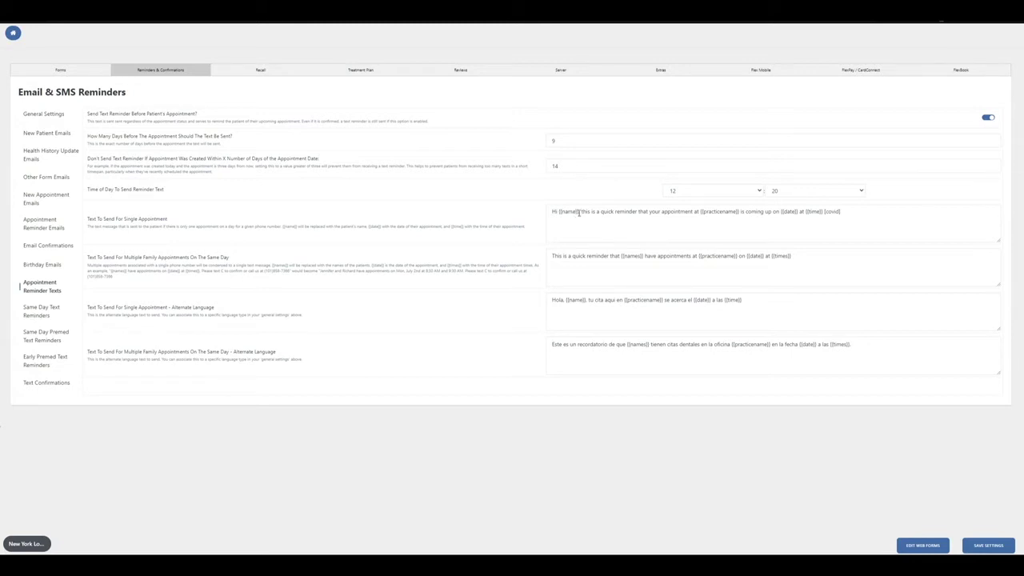
pyautogui.moveTo(578, 213); pyautogui.dragTo(561, 213)
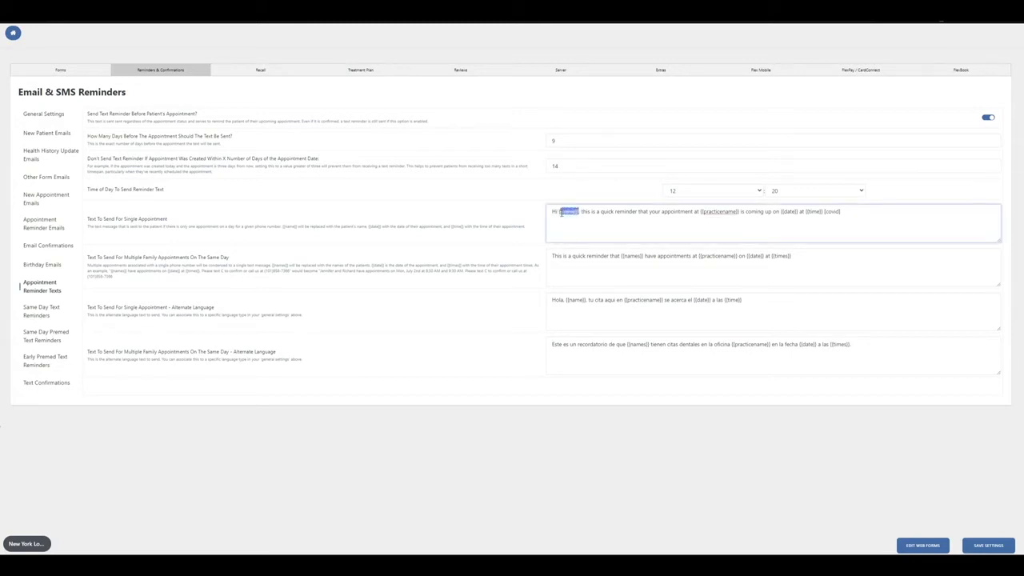
pyautogui.doubleClick(569, 212)
pyautogui.moveTo(580, 212); pyautogui.dragTo(558, 212)
pyautogui.press('BackSpace')
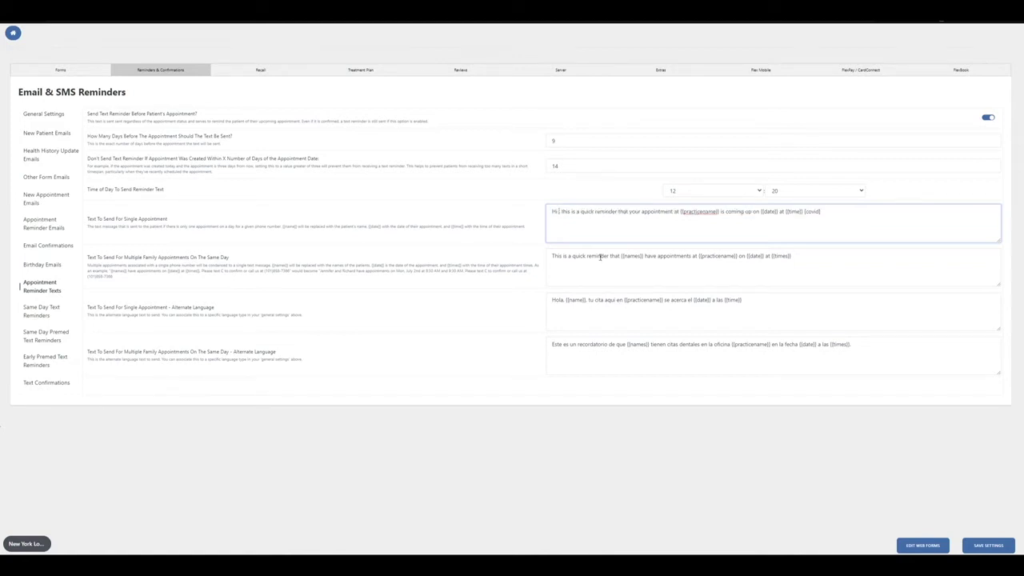
pyautogui.write('{{name')
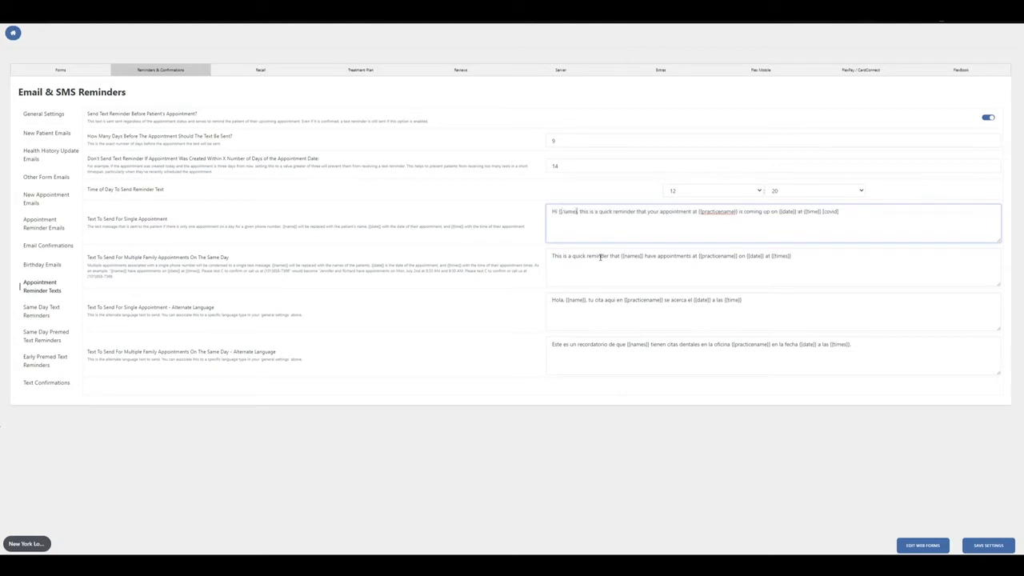
pyautogui.write('}}')
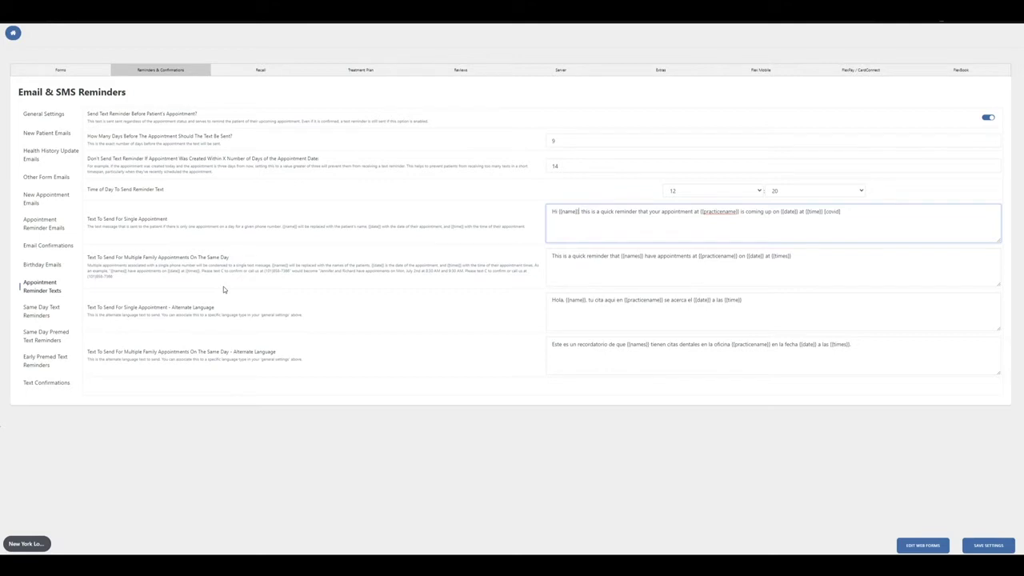
pyautogui.click(551, 301)
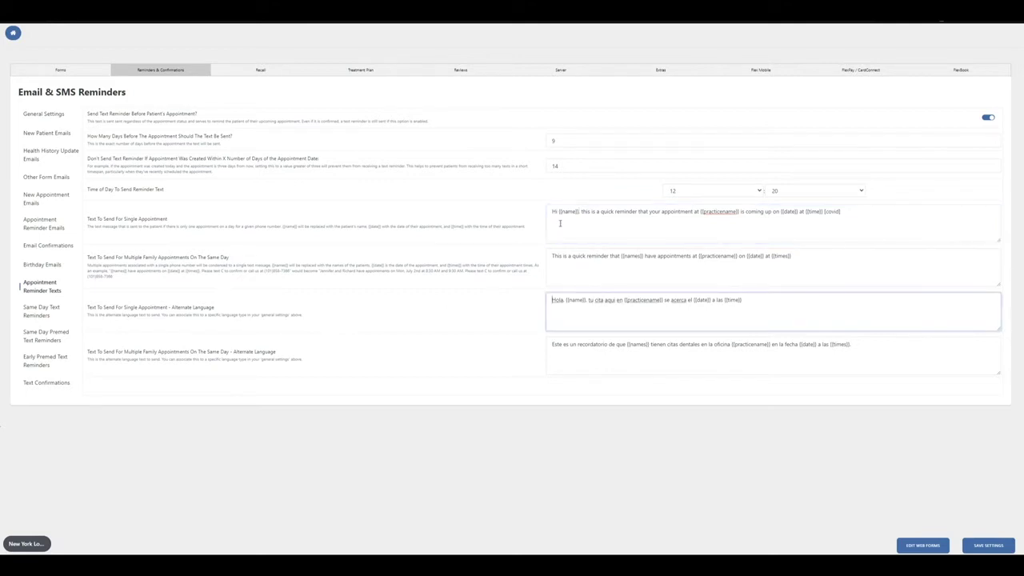
pyautogui.click(581, 357)
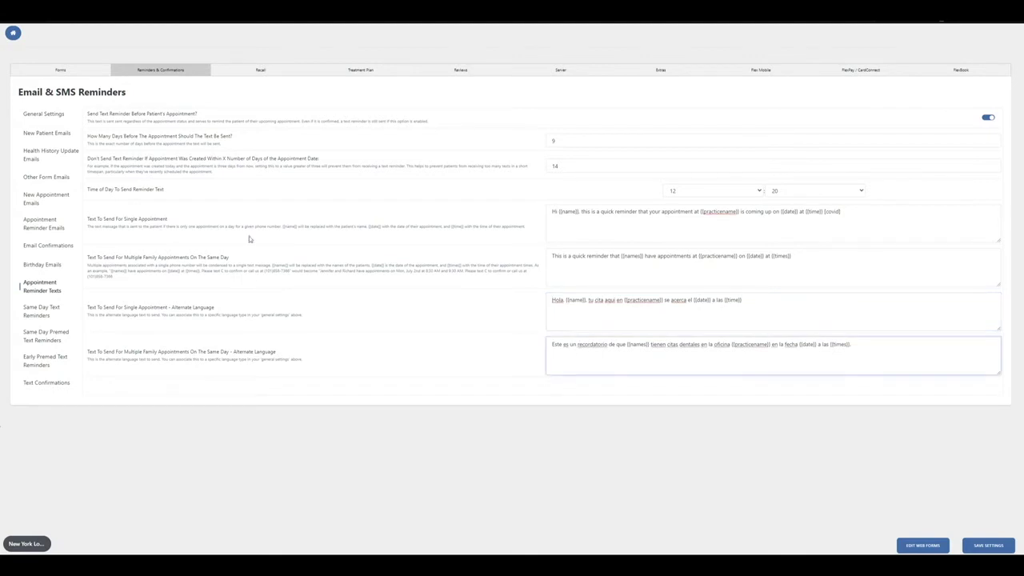
# - In Same Day Text Reminders, toggle the send switch and check the hours-before and send-time fields
pyautogui.click(45, 314)
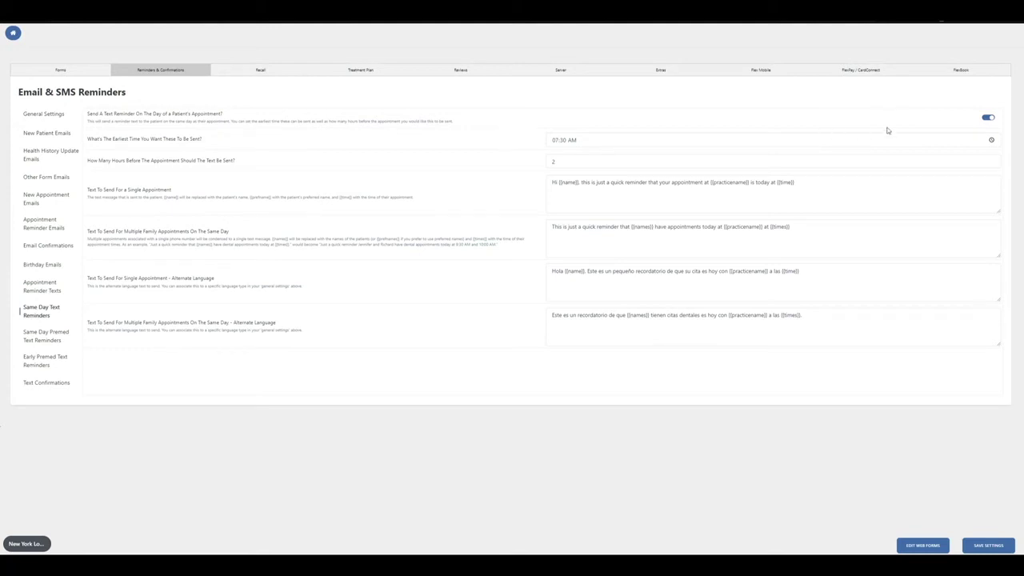
pyautogui.click(987, 117)
pyautogui.click(564, 163)
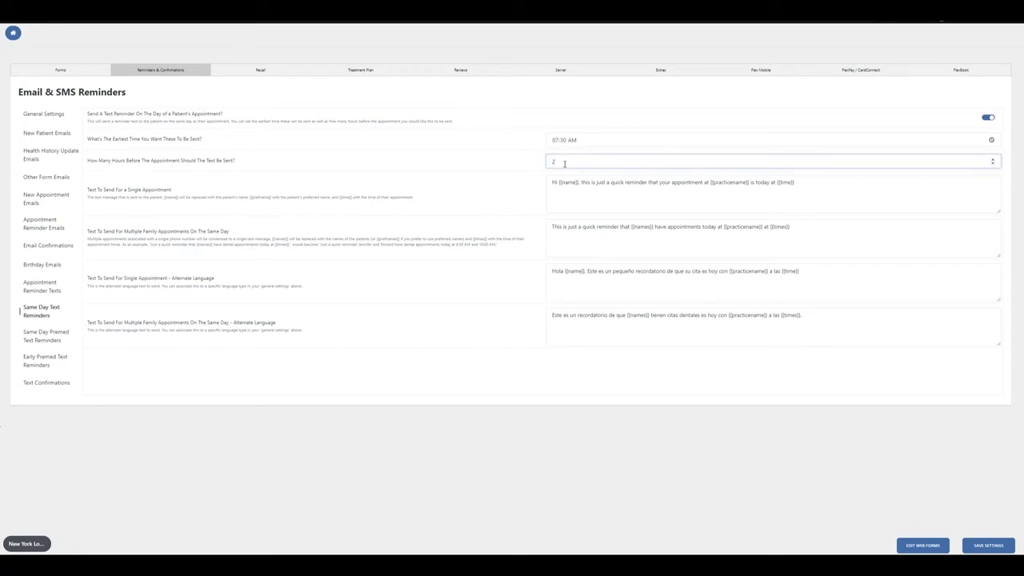
pyautogui.click(572, 143)
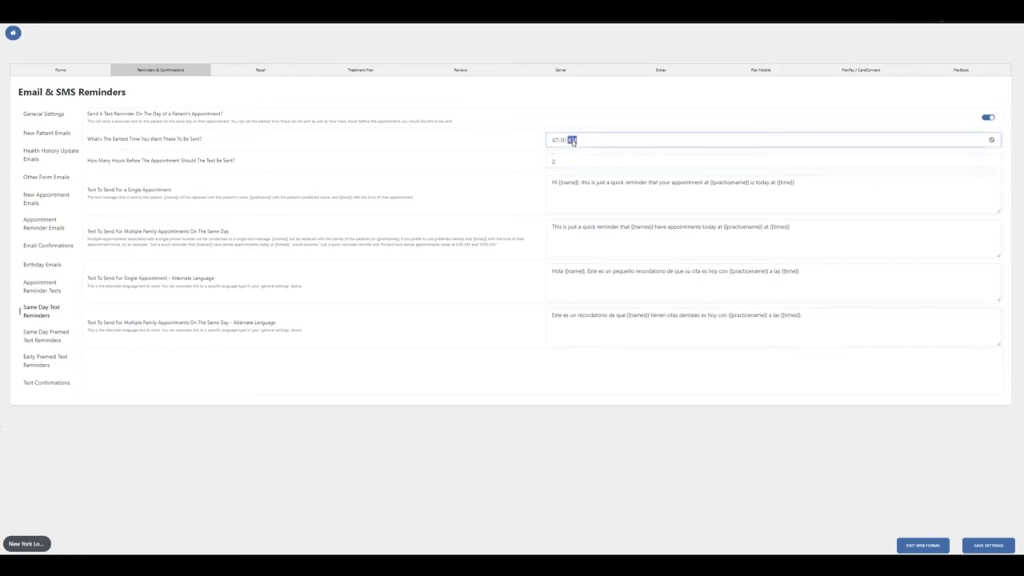
pyautogui.click(563, 162)
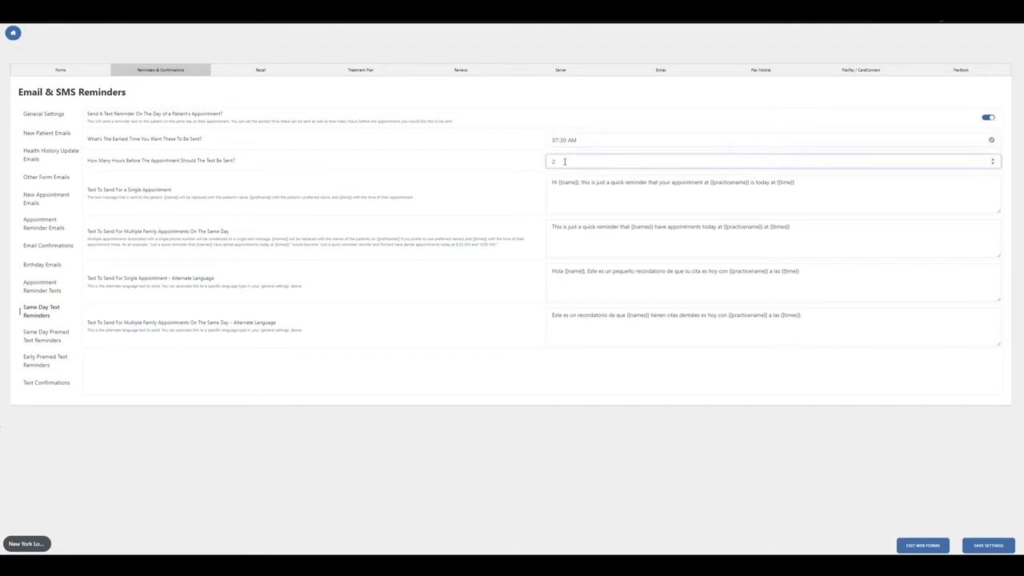
pyautogui.click(497, 168)
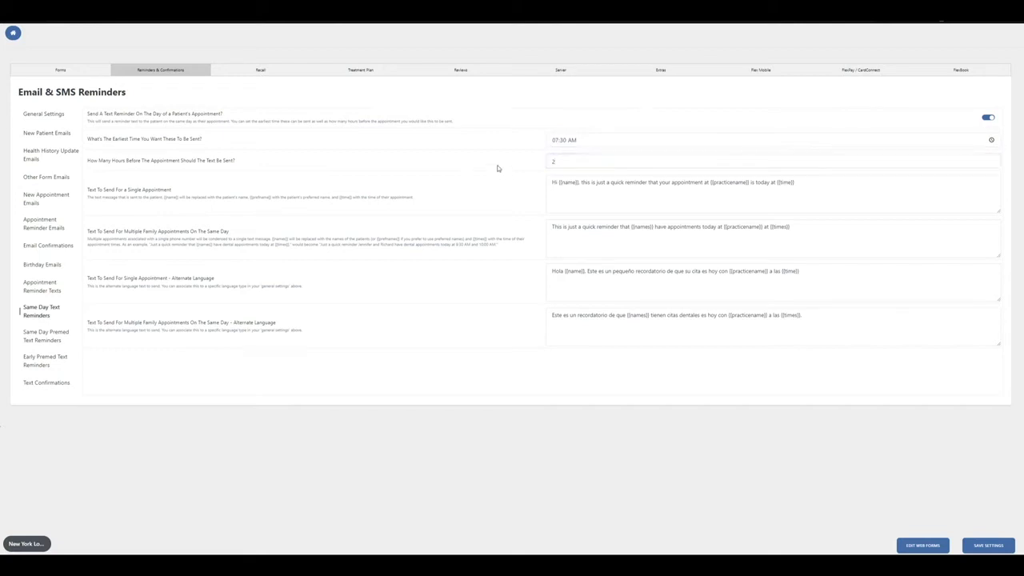
# - Recheck the hours and earliest send time, review the message templates, then open Same Day Premed Text Reminders
pyautogui.click(561, 163)
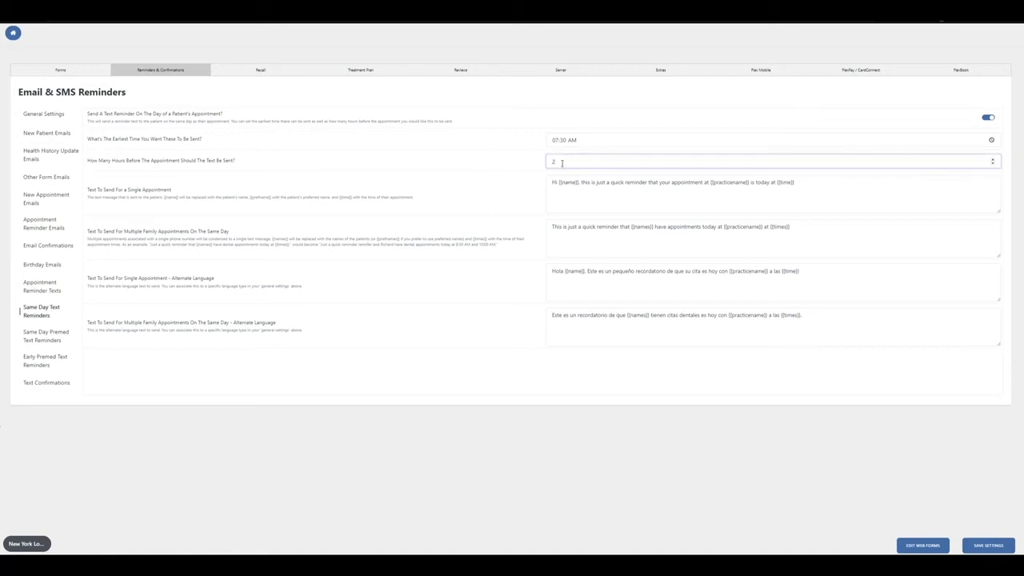
pyautogui.click(568, 141)
pyautogui.click(494, 163)
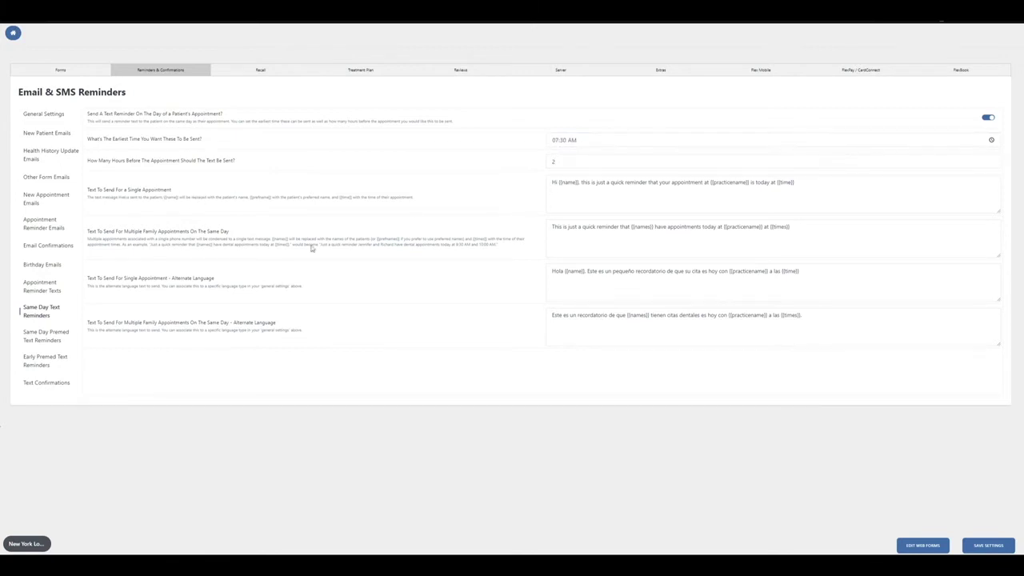
pyautogui.click(568, 227)
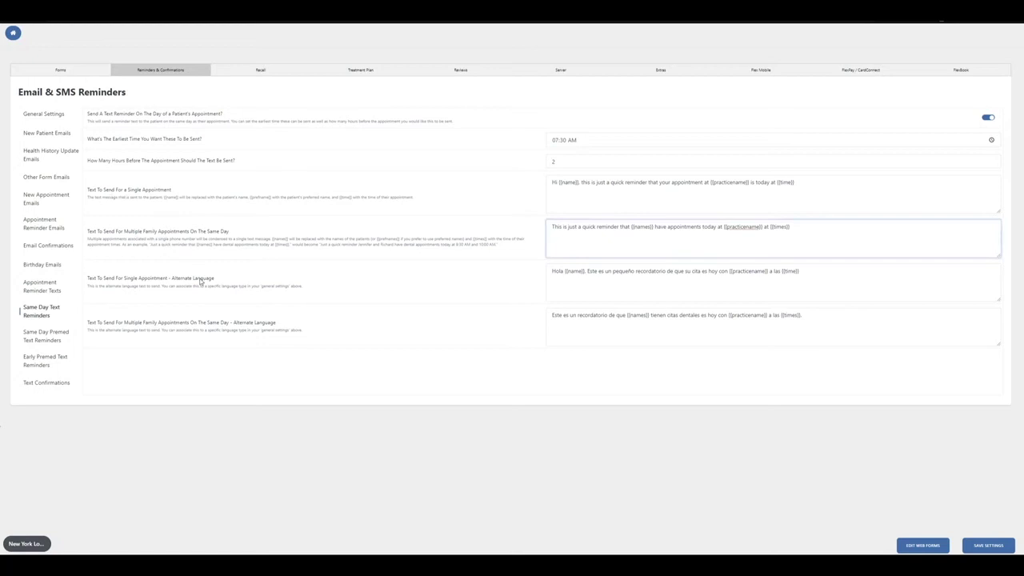
pyautogui.click(559, 285)
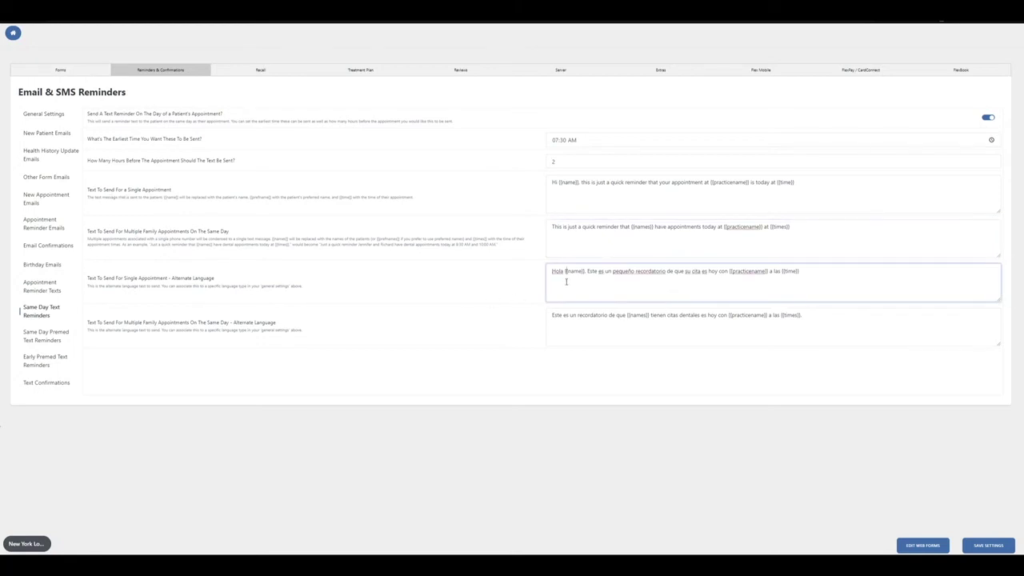
pyautogui.click(575, 318)
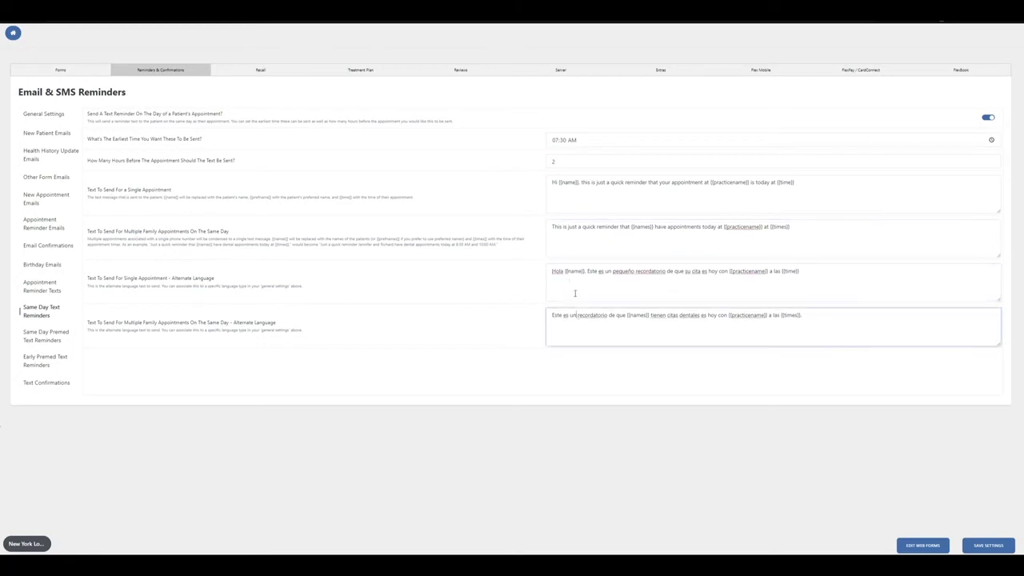
pyautogui.click(48, 340)
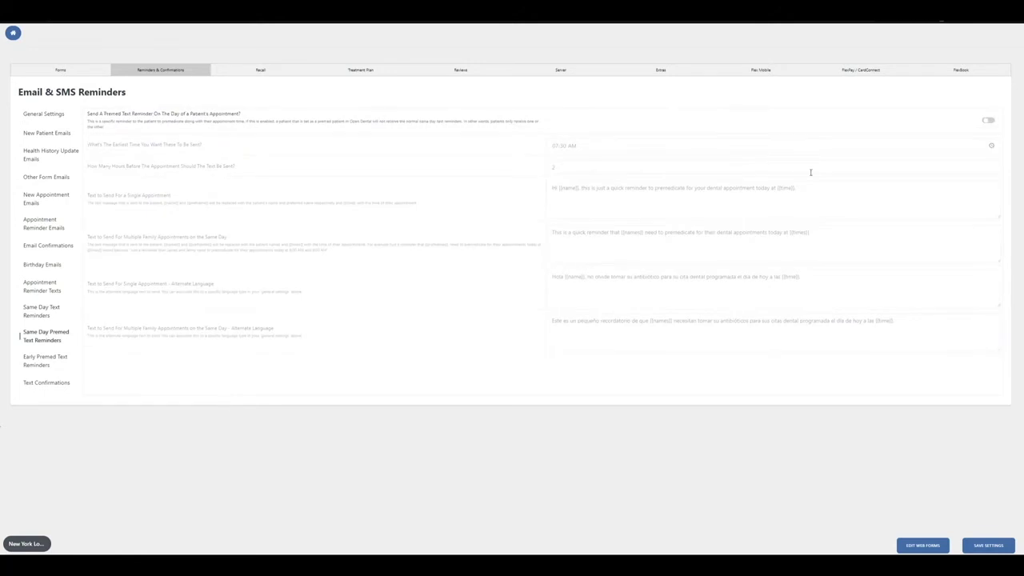
# - Turn on same-day premed text reminders (7:30 AM, 2 hours ahead), then open Early Premed Text Reminders
pyautogui.click(987, 120)
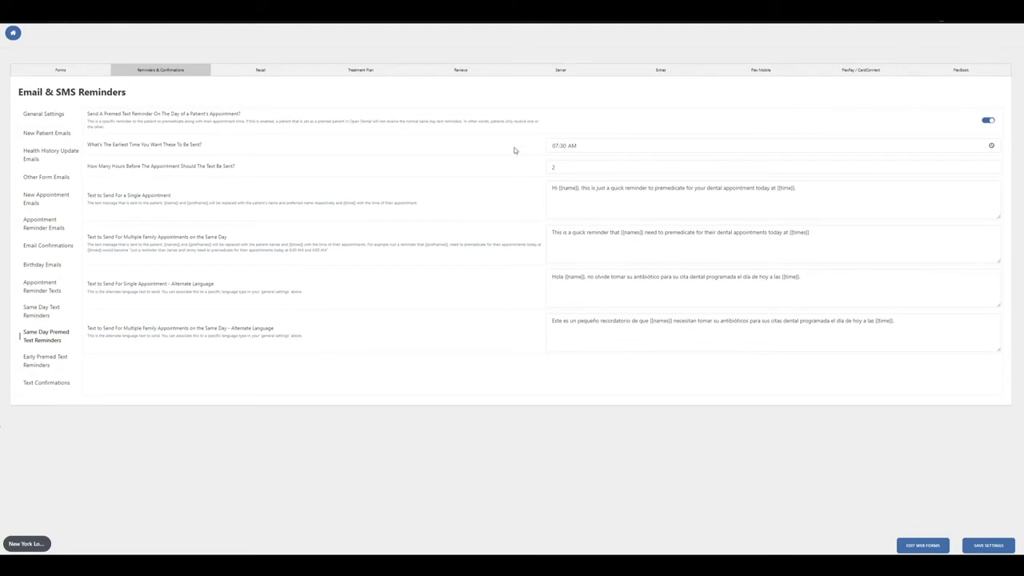
pyautogui.moveTo(772, 166)
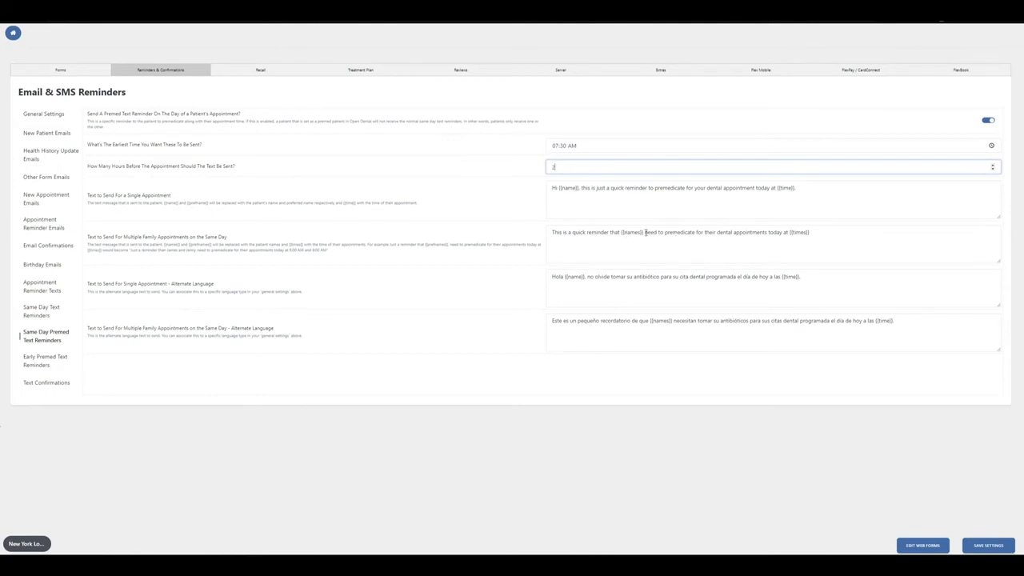
pyautogui.moveTo(645, 232); pyautogui.dragTo(695, 233)
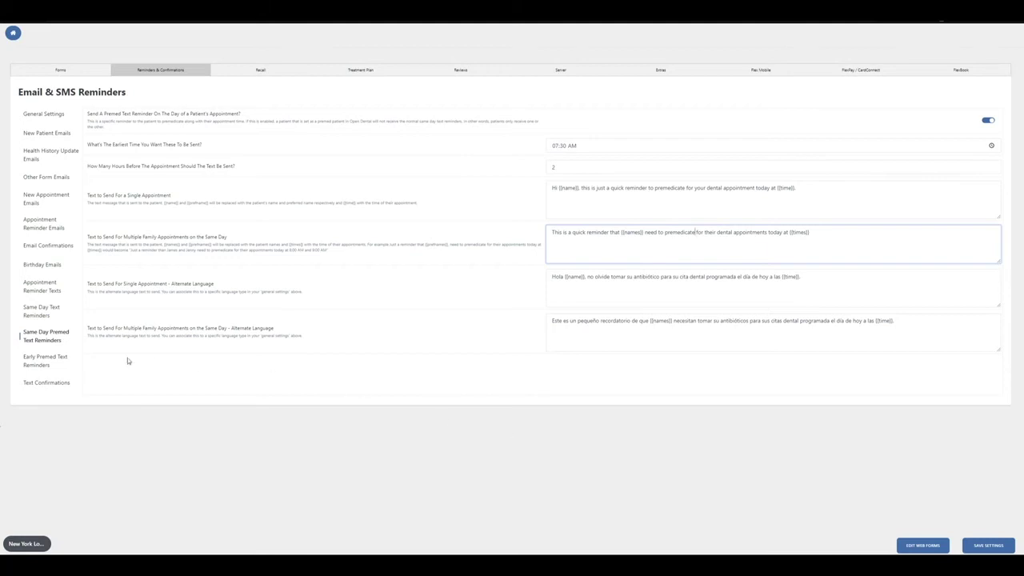
pyautogui.click(41, 362)
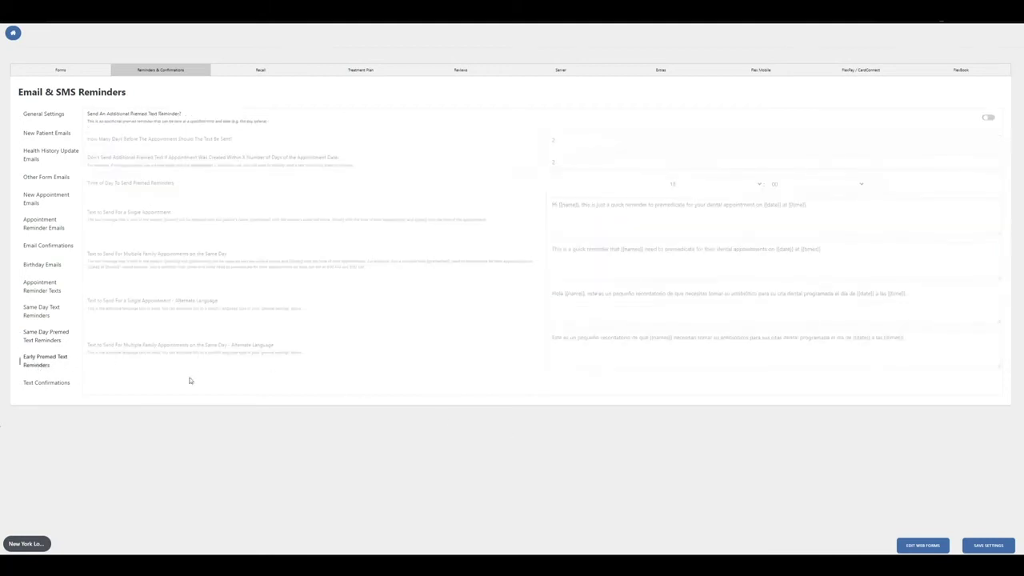
# - Turn on the additional premed text reminder, sent 2 days ahead at 18:00
pyautogui.click(987, 119)
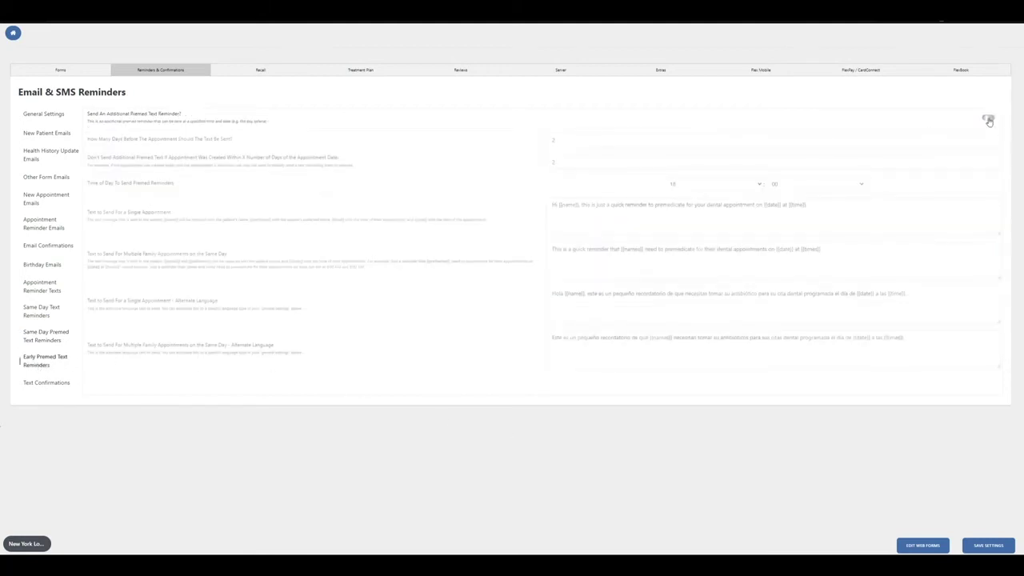
pyautogui.click(550, 141)
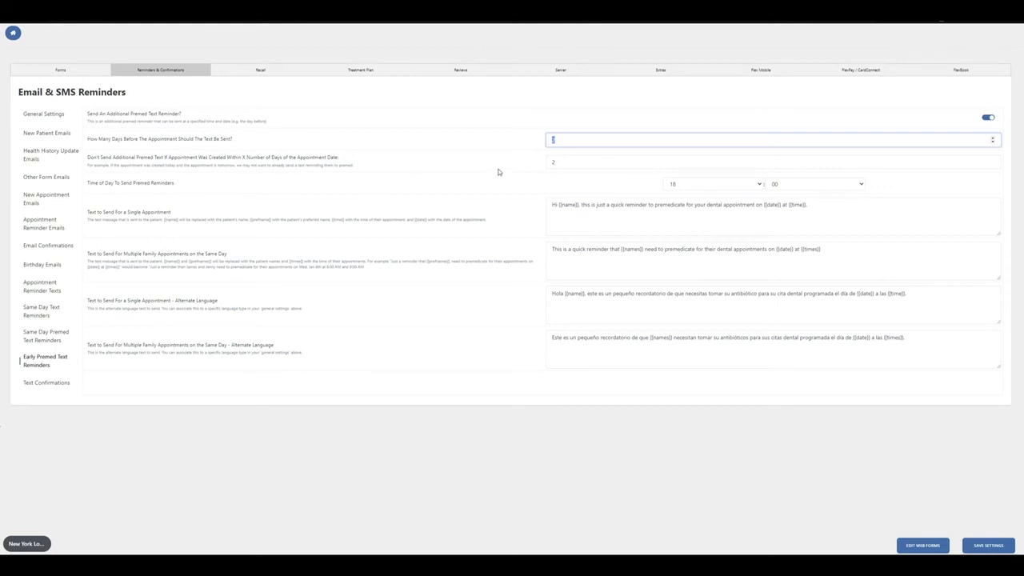
pyautogui.press('Tab')
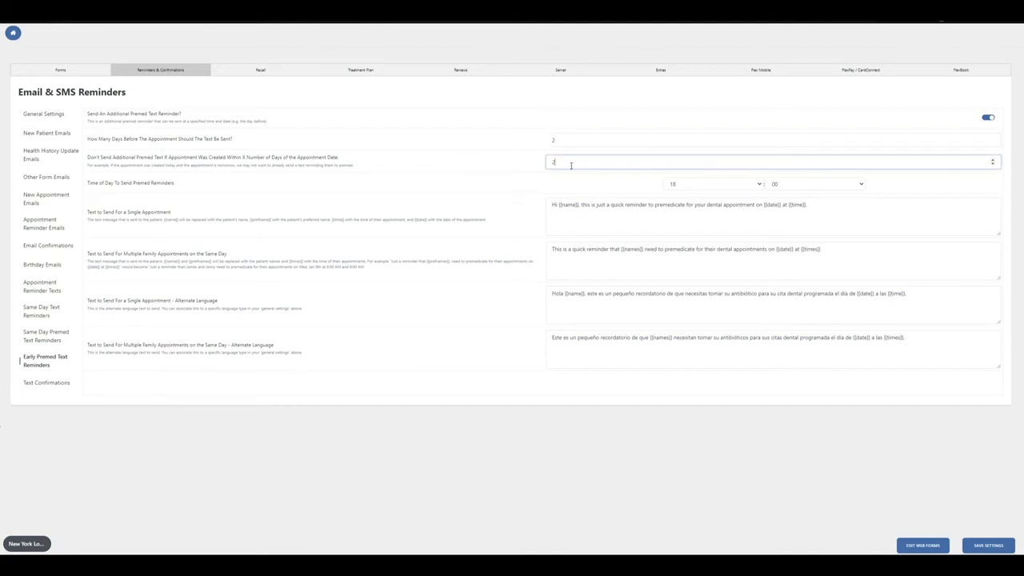
pyautogui.click(690, 186)
pyautogui.click(690, 188)
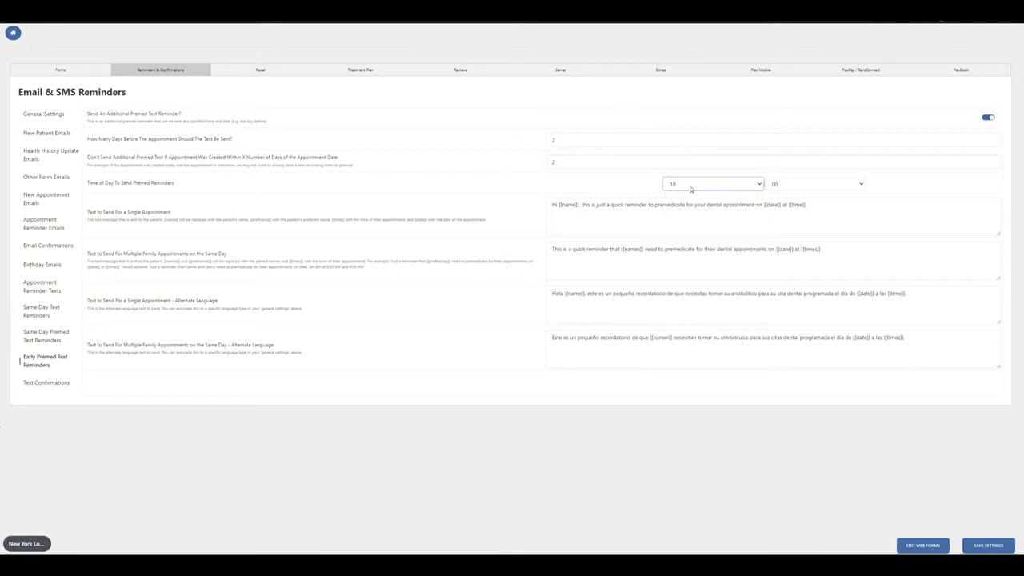
# - Review the four premed message templates, then open Text Confirmations
pyautogui.click(671, 220)
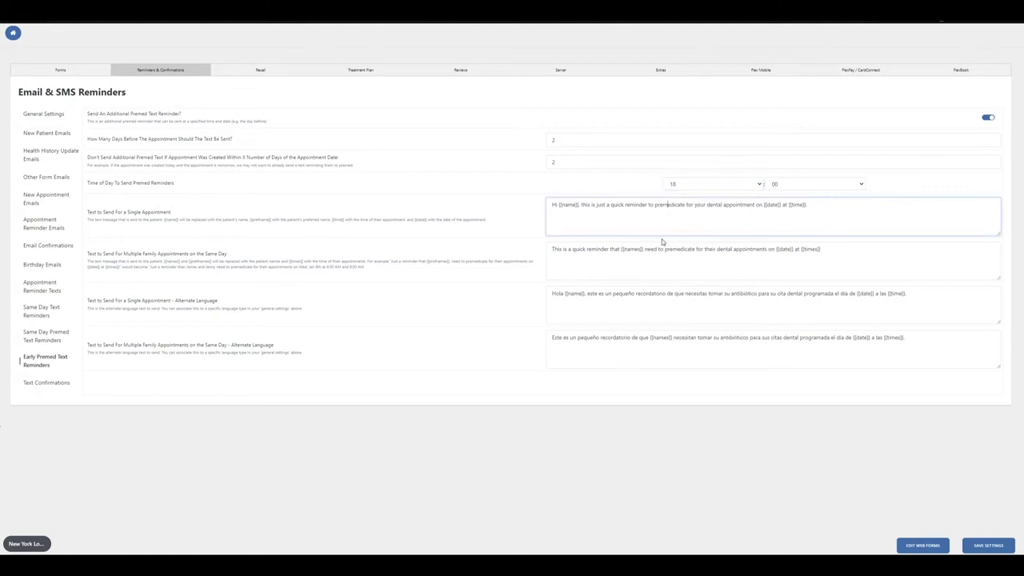
pyautogui.click(660, 264)
pyautogui.click(658, 308)
pyautogui.click(652, 339)
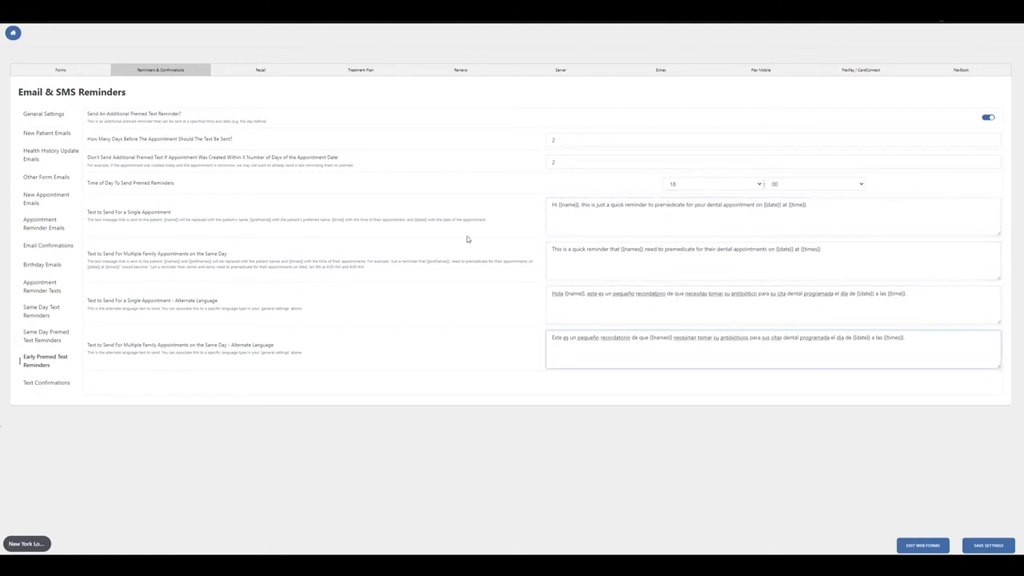
pyautogui.click(53, 383)
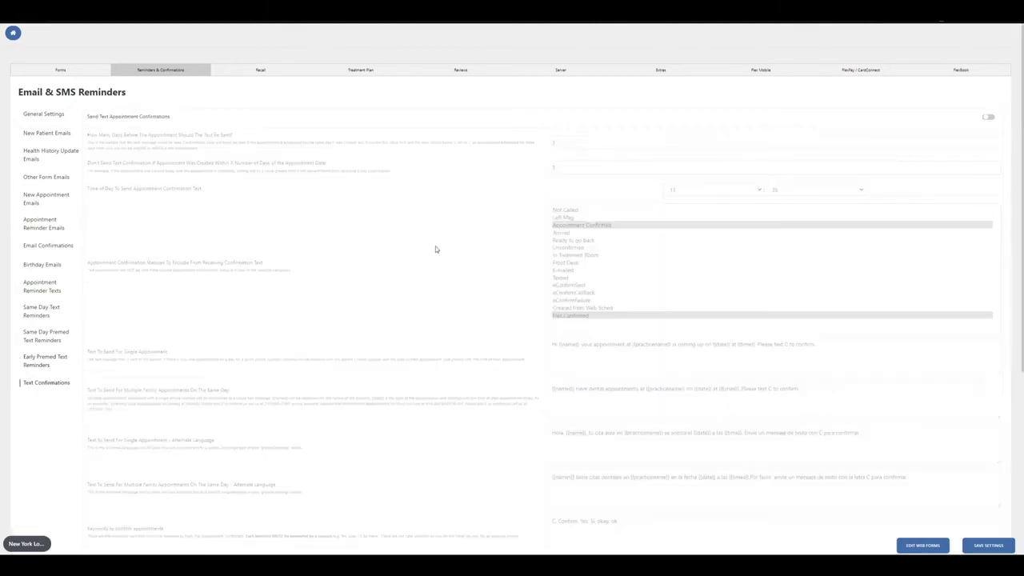
# - Turn on text confirmations sent 3 days ahead at 11:35, skipping bookings within 3 days
pyautogui.click(987, 117)
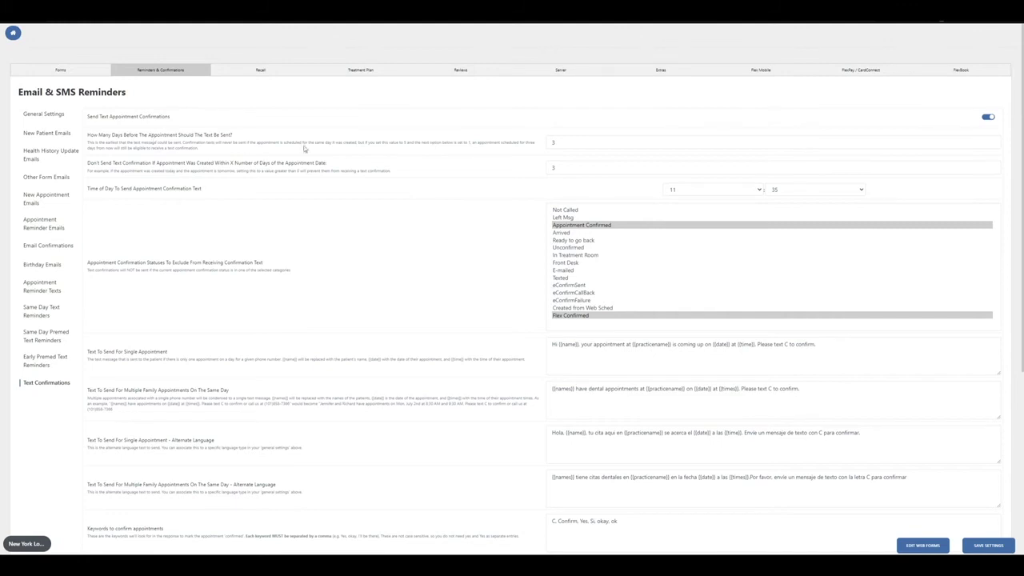
pyautogui.click(988, 142)
pyautogui.click(451, 166)
pyautogui.click(567, 170)
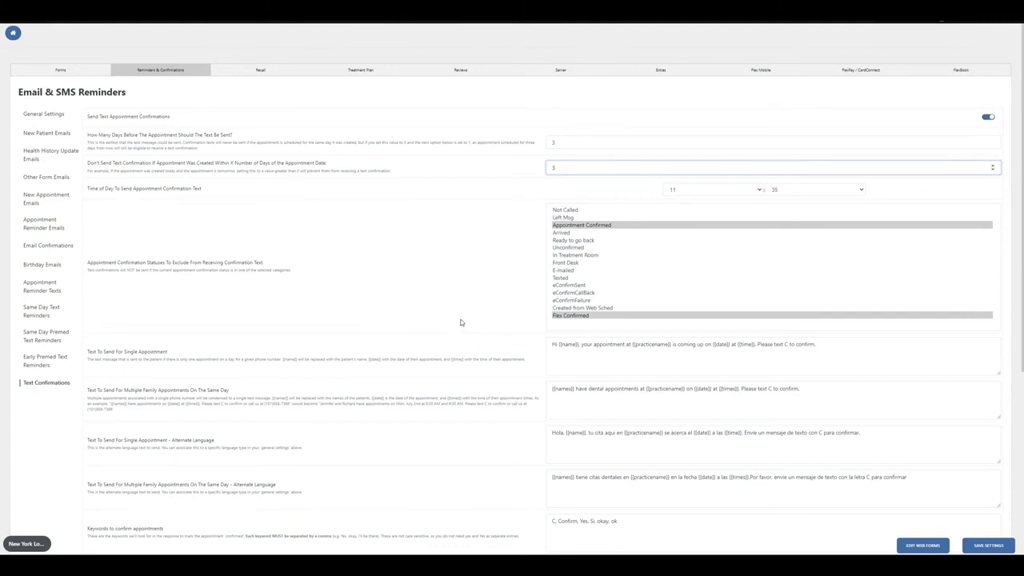
# - Review the English and Spanish single- and multiple-appointment confirmation messages
pyautogui.scroll(-3, 440, 303)
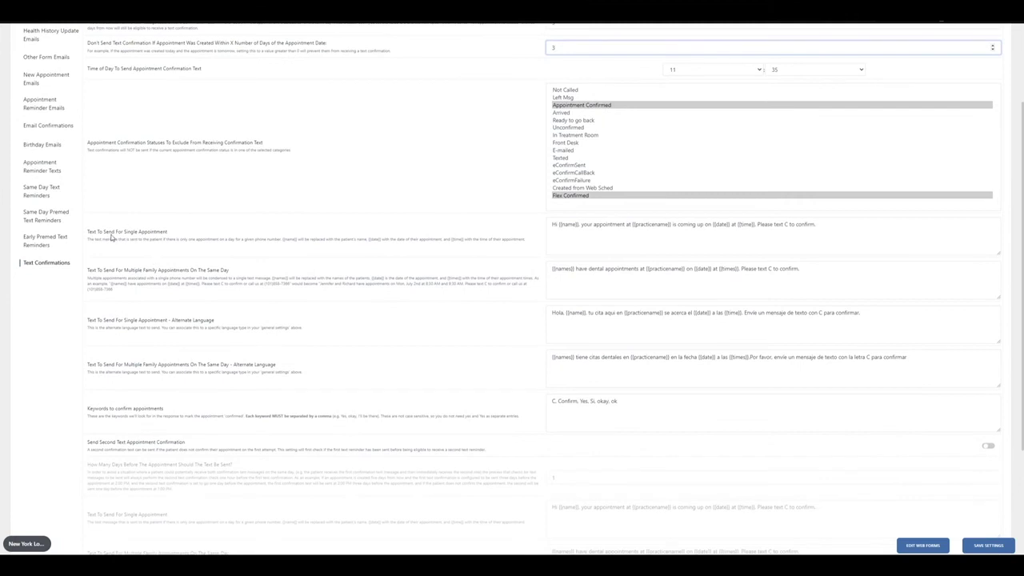
pyautogui.click(564, 244)
pyautogui.click(577, 269)
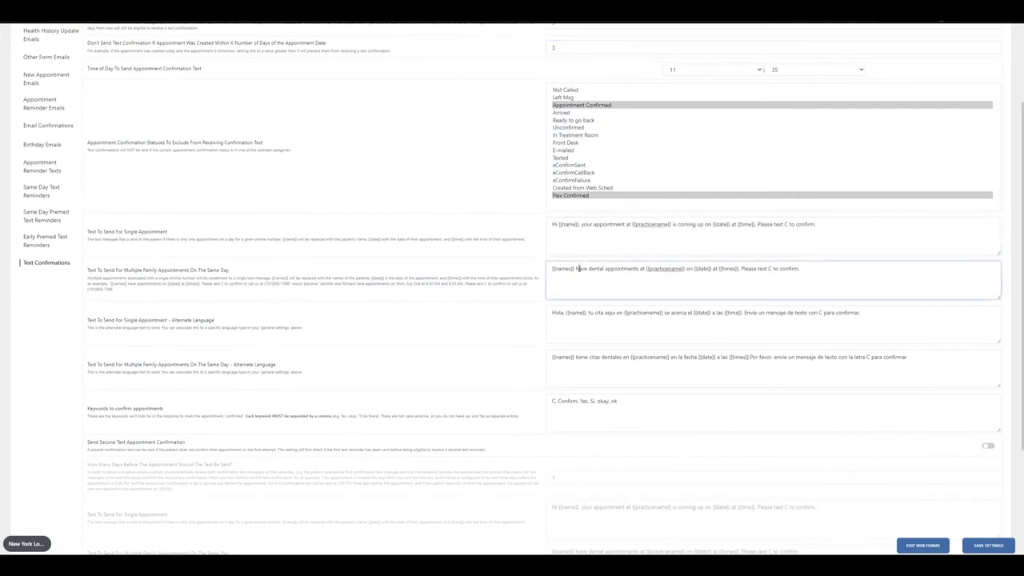
pyautogui.click(581, 317)
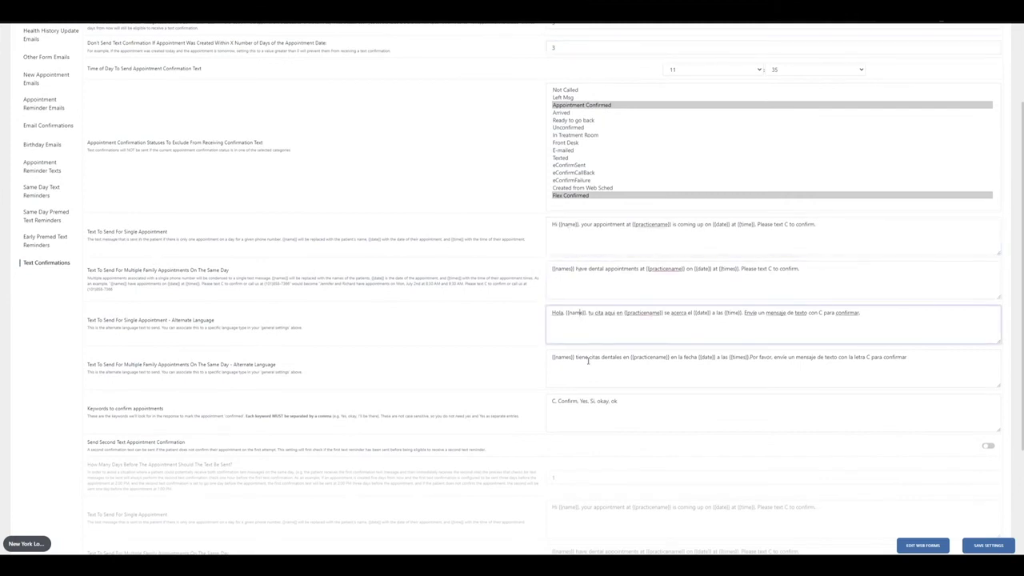
pyautogui.click(588, 359)
pyautogui.scroll(-2, 480, 341)
pyautogui.scroll(-1, 416, 332)
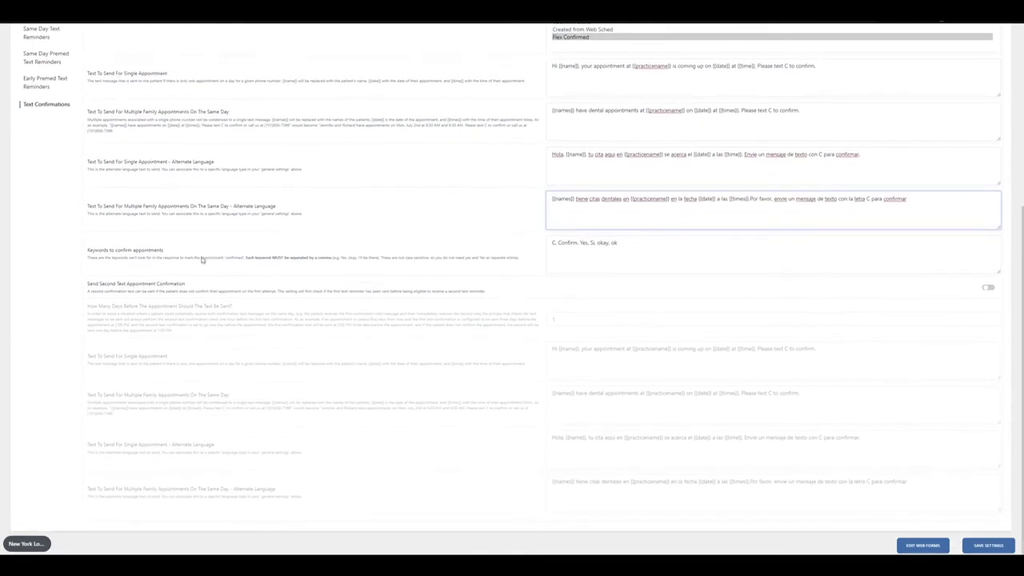
# - Add the missing comma so the keywords read C, Confirm, Yes, Si, okay, ok
pyautogui.click(558, 244)
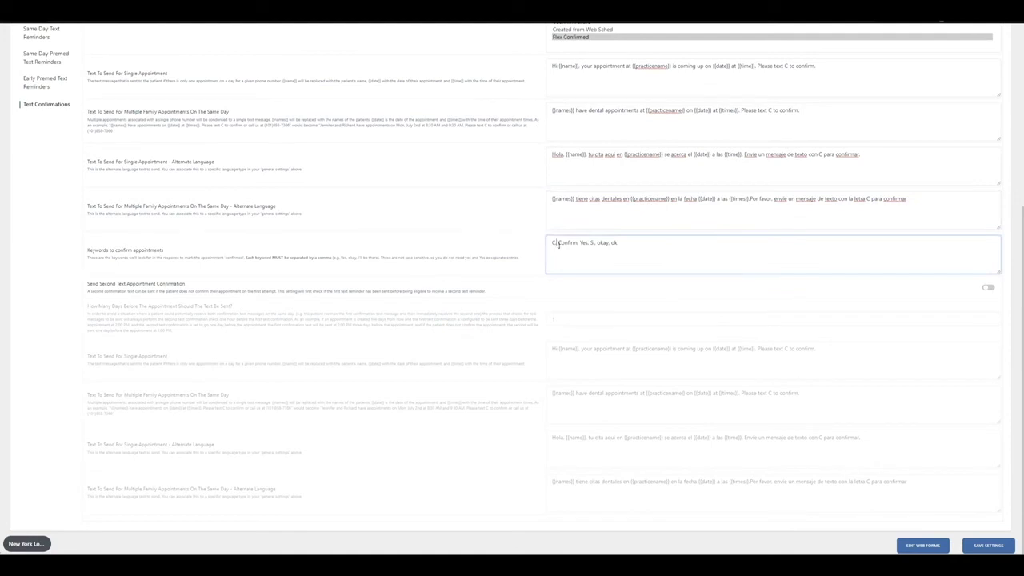
pyautogui.write(',')
pyautogui.click(620, 244)
pyautogui.moveTo(621, 244); pyautogui.dragTo(550, 244)
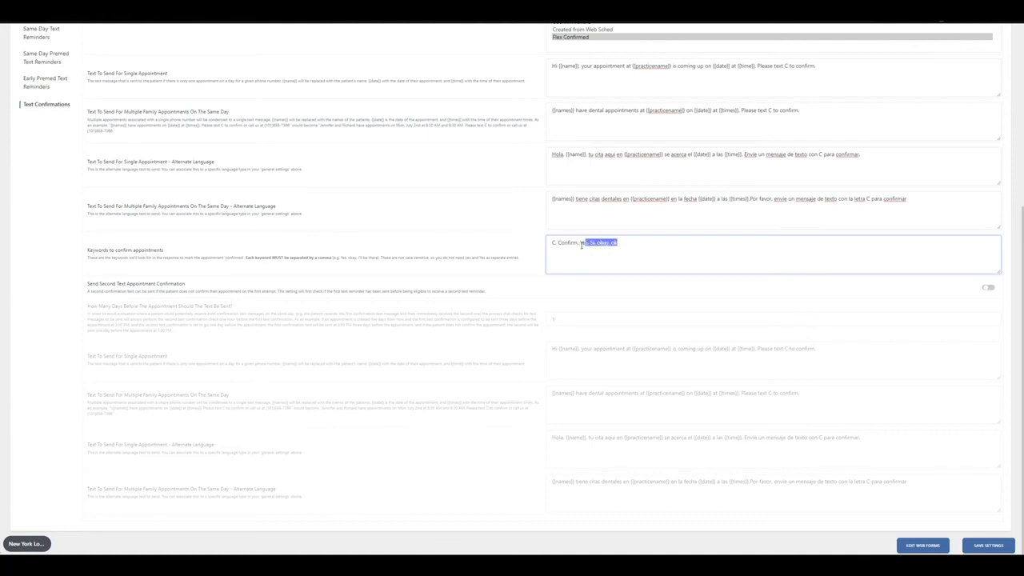
pyautogui.click(621, 252)
pyautogui.moveTo(624, 245); pyautogui.dragTo(550, 244)
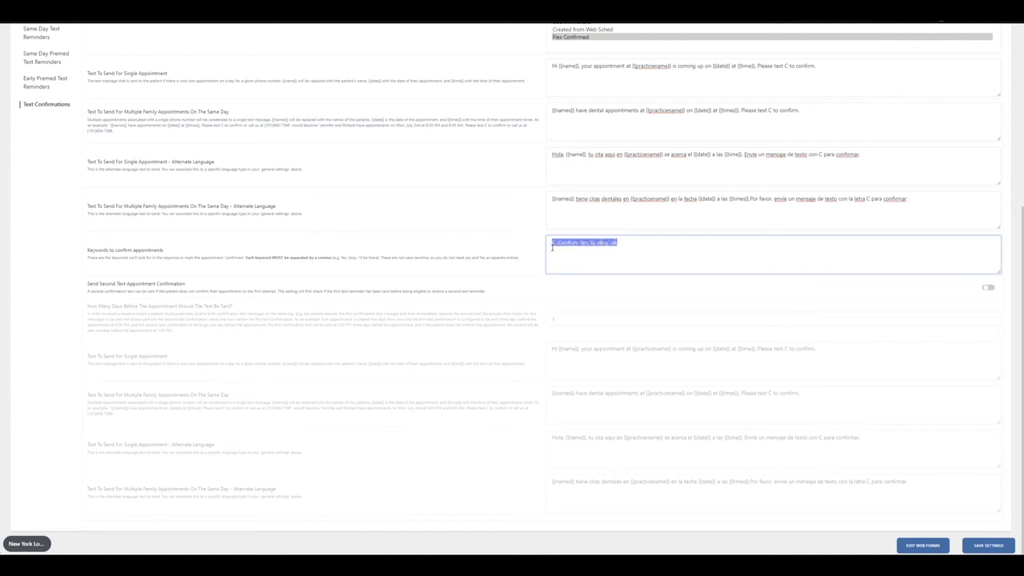
pyautogui.click(638, 242)
# - Turn on the second text confirmation, sent 2 days before the appointment
pyautogui.click(988, 291)
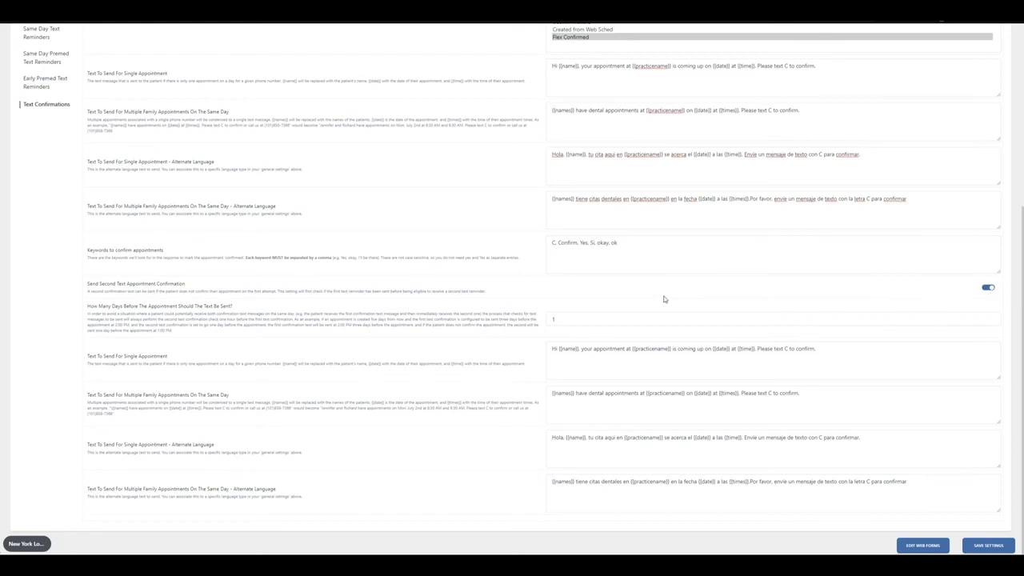
pyautogui.scroll(2, 663, 299)
pyautogui.scroll(-2, 632, 276)
pyautogui.scroll(3, 626, 269)
pyautogui.scroll(2, 626, 269)
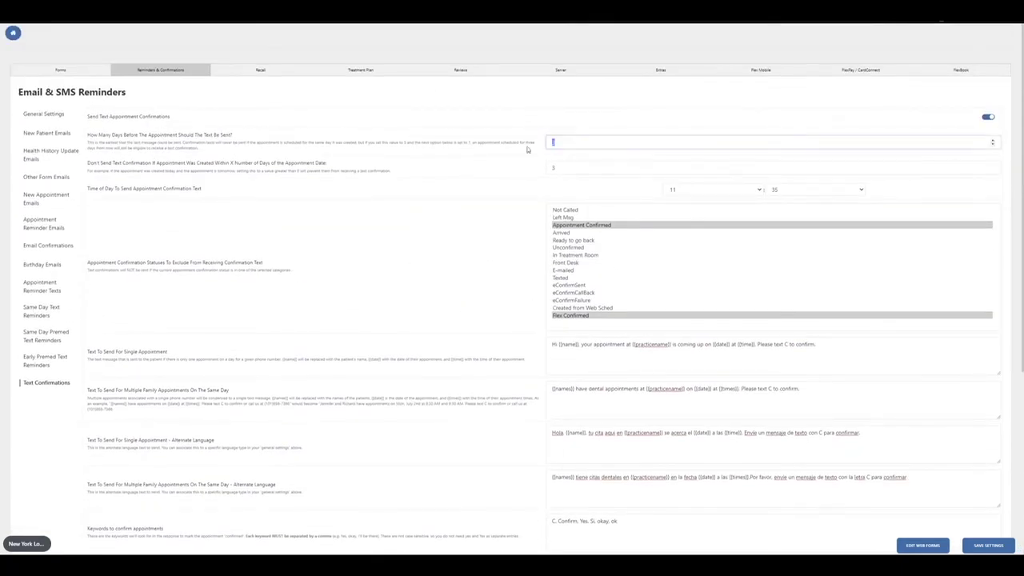
pyautogui.scroll(-4, 487, 210)
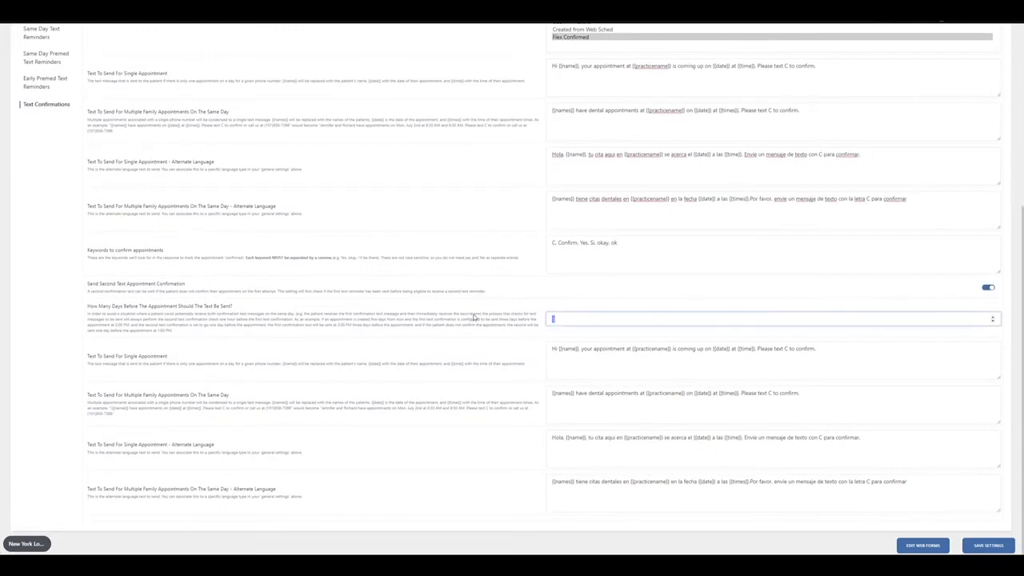
pyautogui.write('2')
pyautogui.click(475, 291)
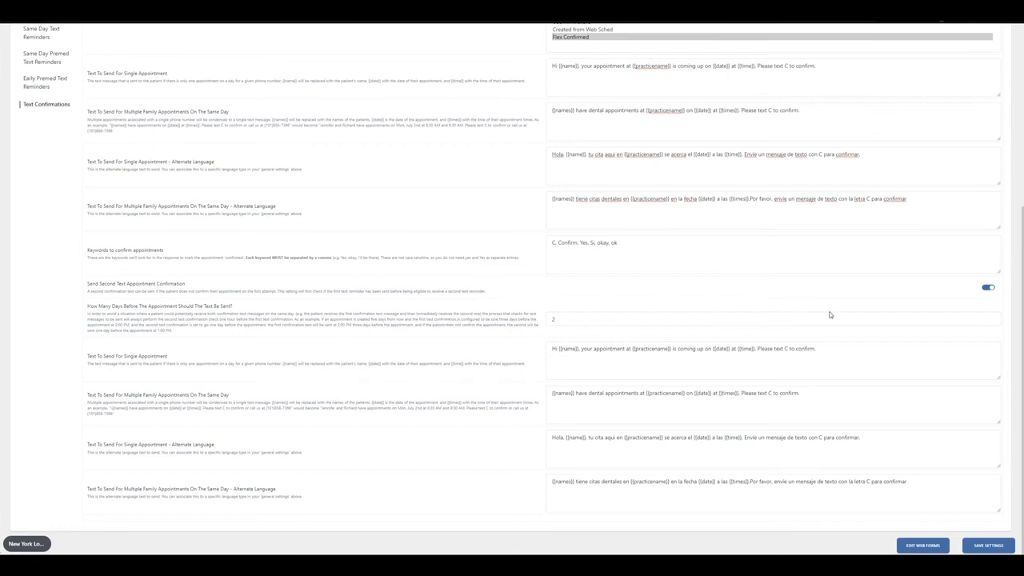
pyautogui.scroll(4, 959, 299)
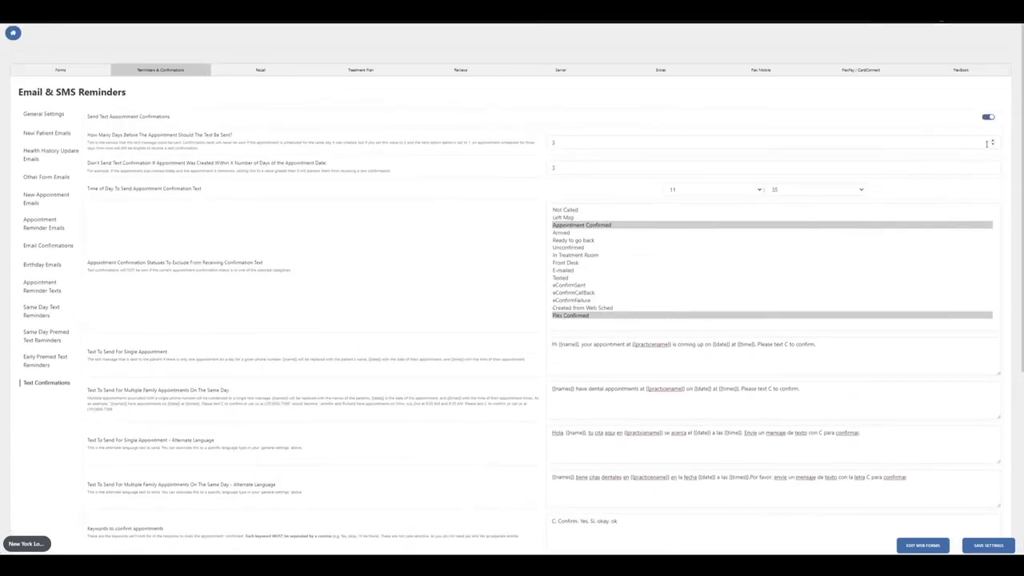
# - Toggle the text confirmations switch, go to Recall settings, and keep Max Days Overdue at 365
pyautogui.click(989, 117)
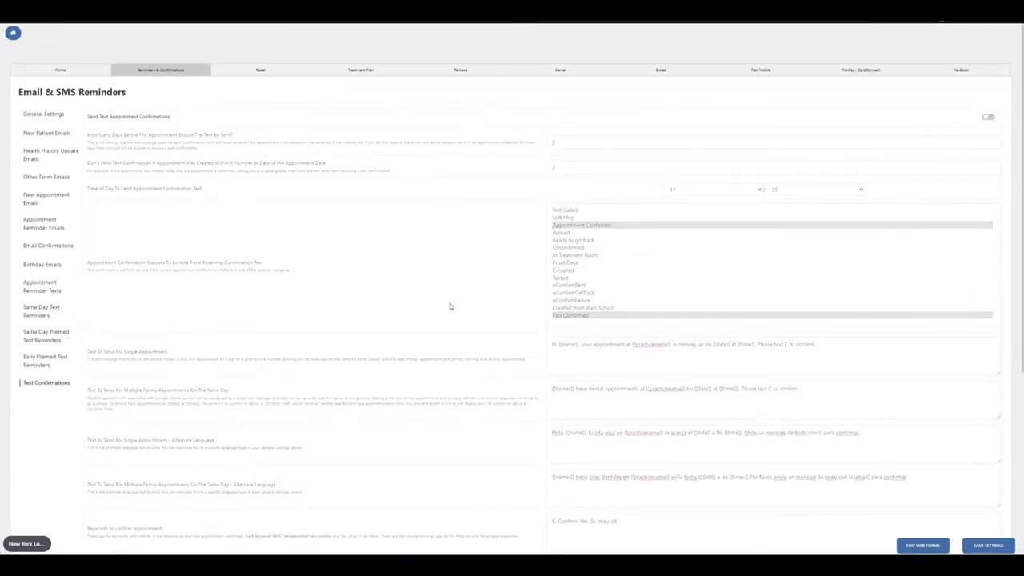
pyautogui.click(257, 71)
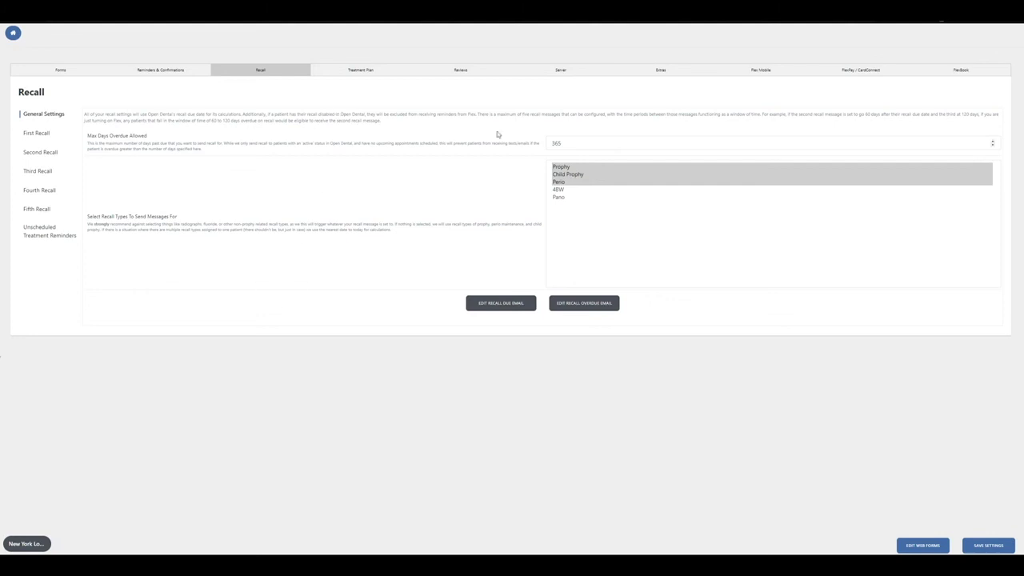
pyautogui.doubleClick(559, 143)
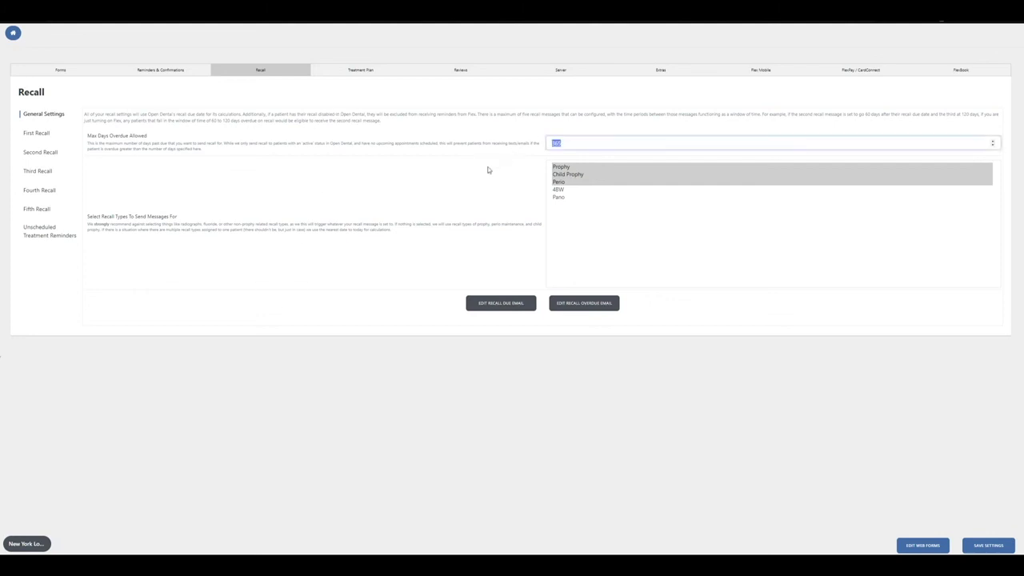
pyautogui.click(489, 169)
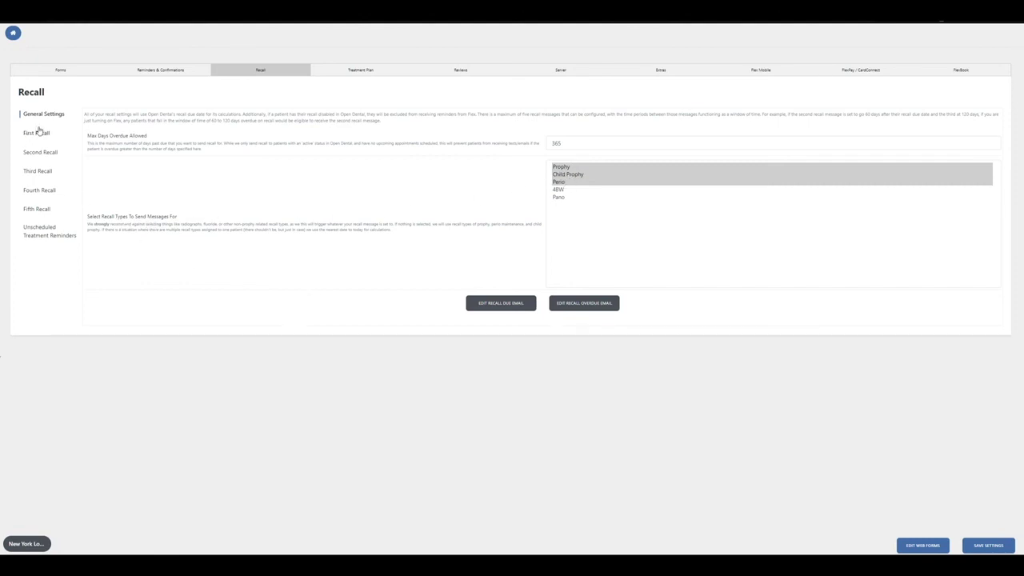
# - Review the First Recall single, multiple and alternate-language message texts and the 30-day lead time
pyautogui.click(38, 132)
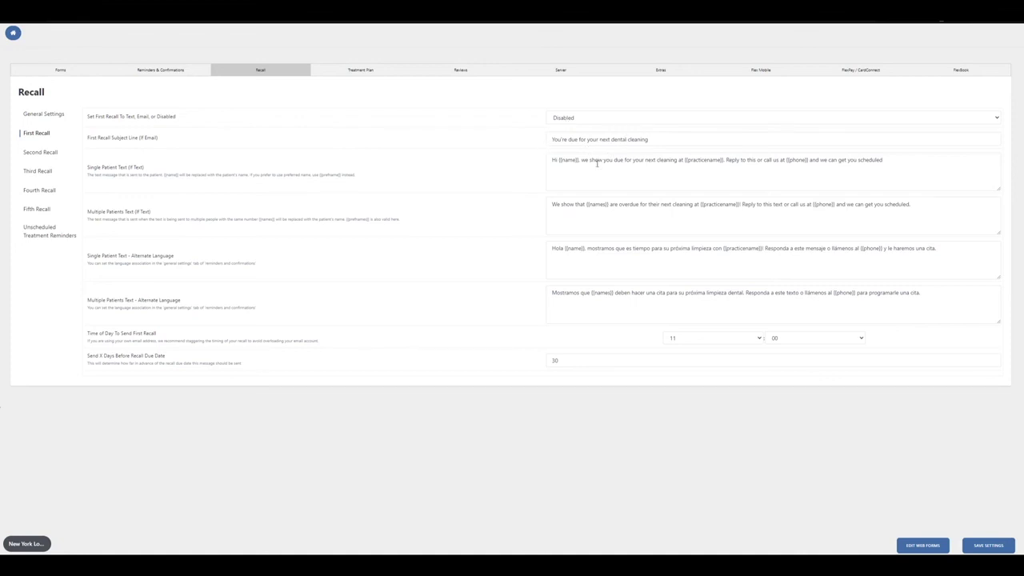
pyautogui.click(595, 163)
pyautogui.click(583, 216)
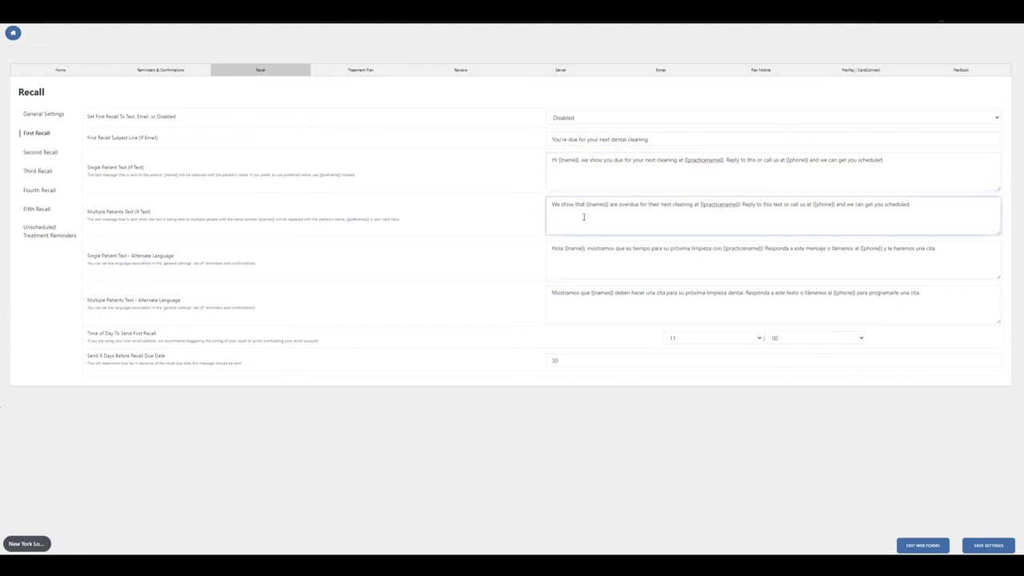
pyautogui.click(572, 249)
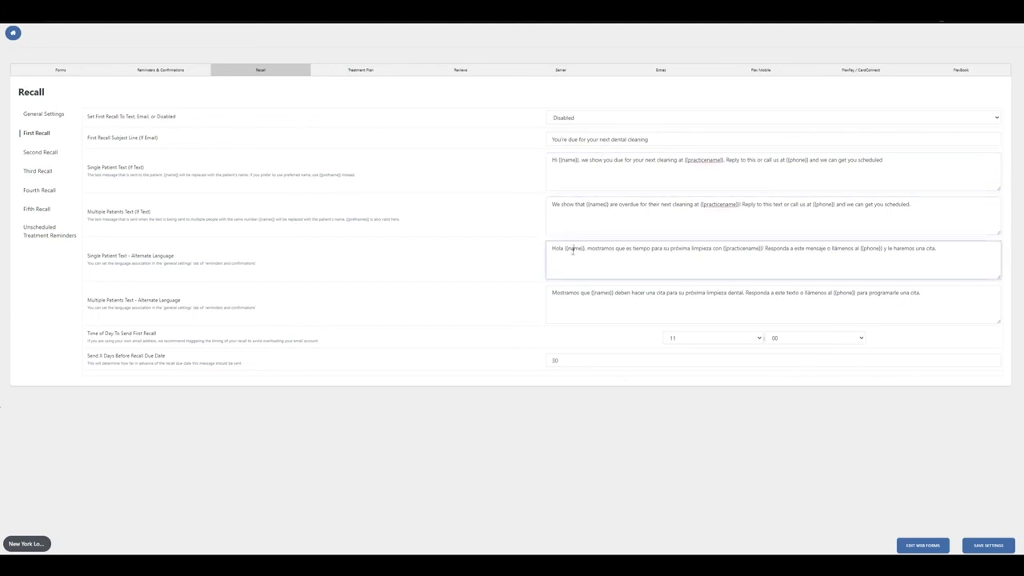
pyautogui.click(568, 294)
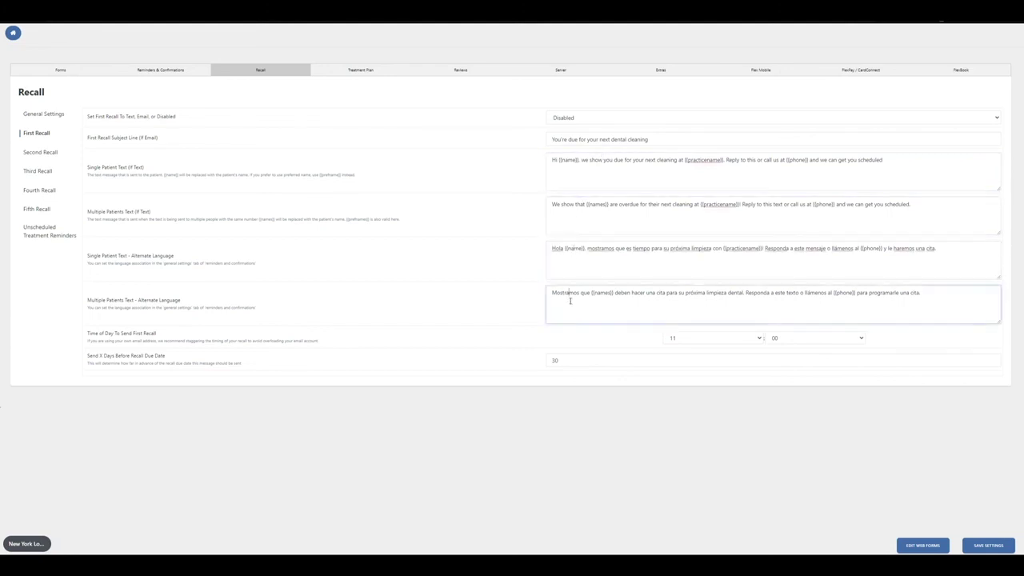
pyautogui.click(627, 341)
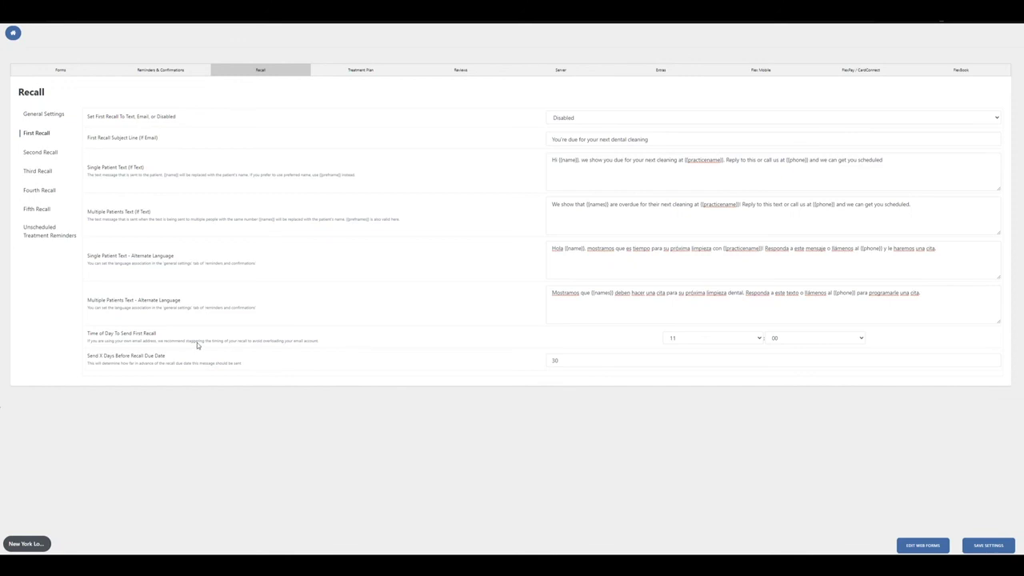
pyautogui.doubleClick(558, 360)
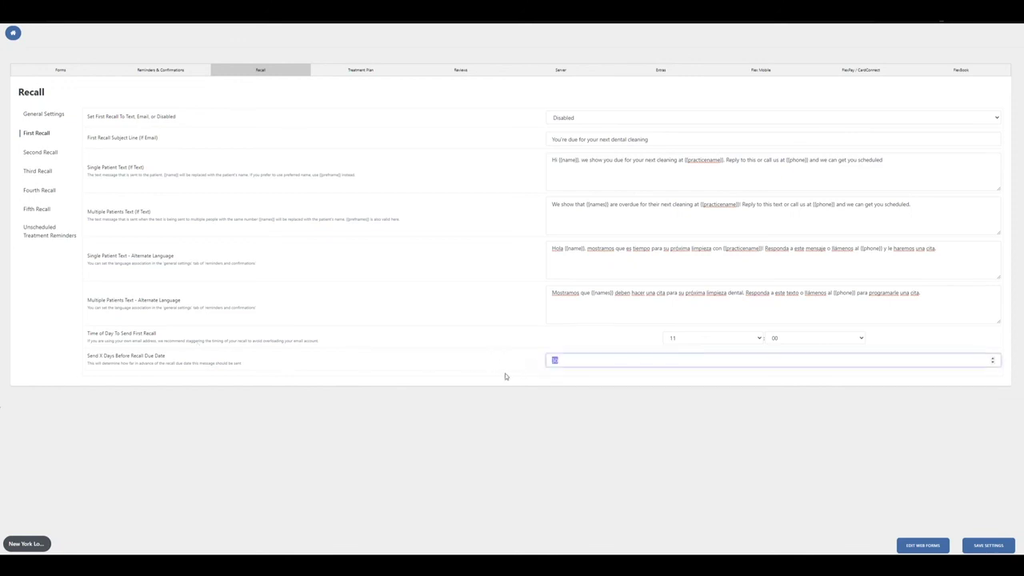
pyautogui.click(119, 357)
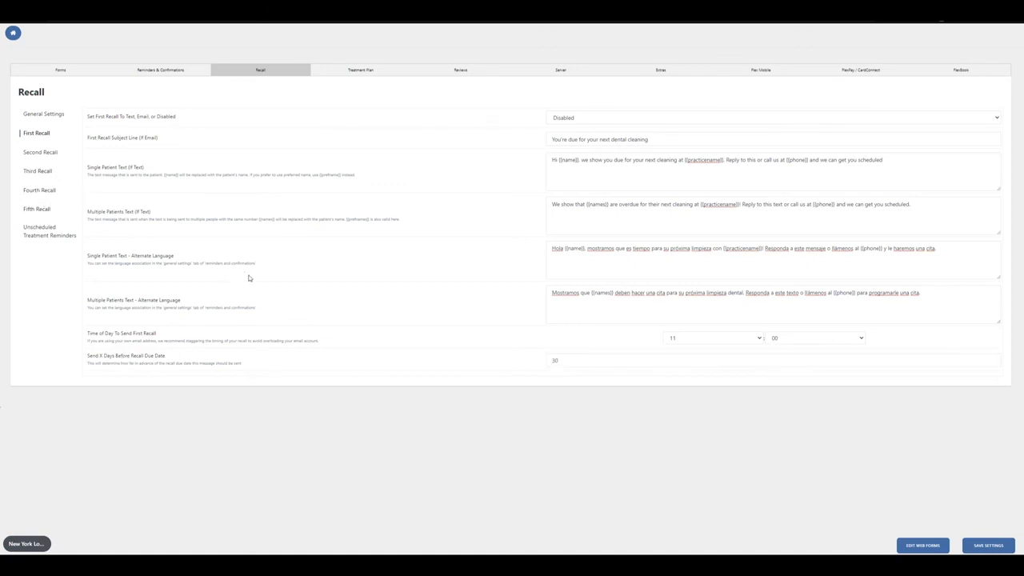
# - Set the first recall delivery method to Text and save the settings
pyautogui.click(576, 120)
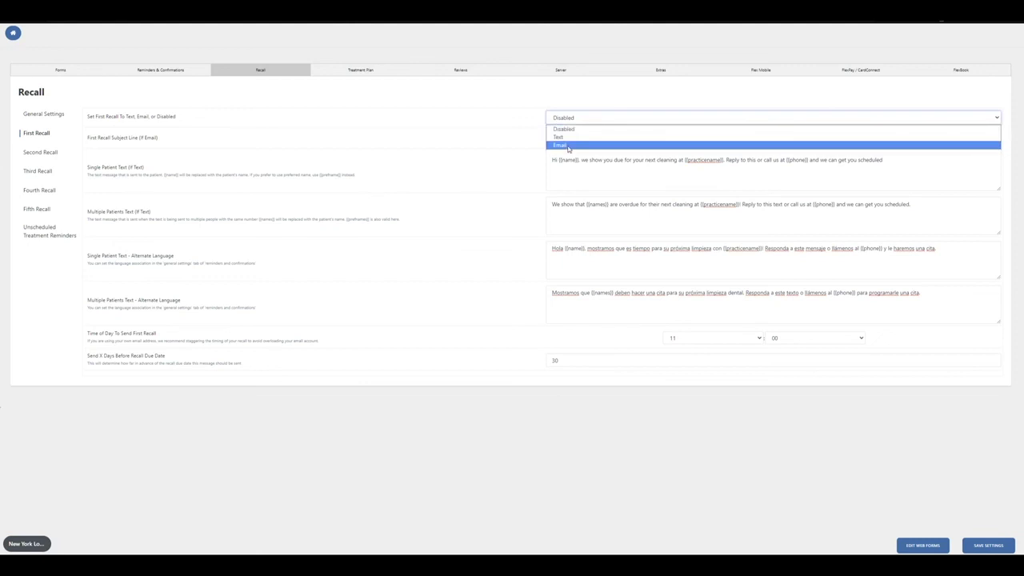
pyautogui.click(564, 137)
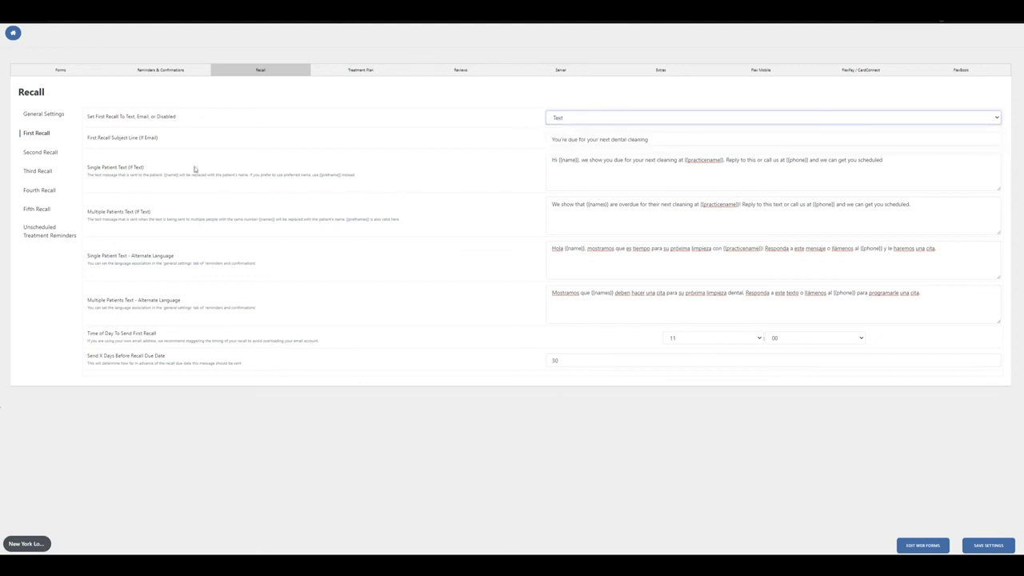
pyautogui.click(987, 545)
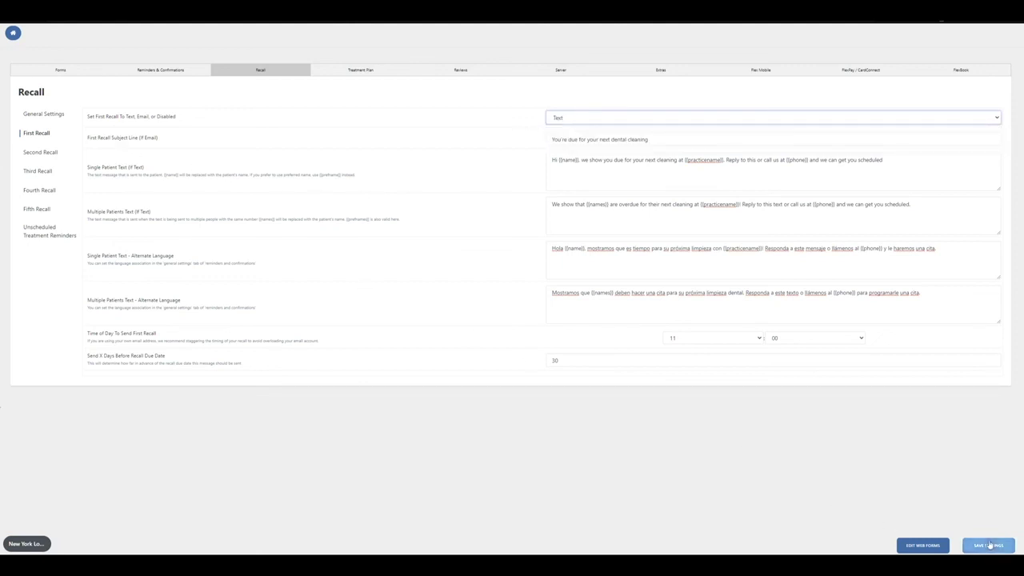
# - Recheck the 30-day lead time and the multiple and single patient recall texts
pyautogui.doubleClick(554, 362)
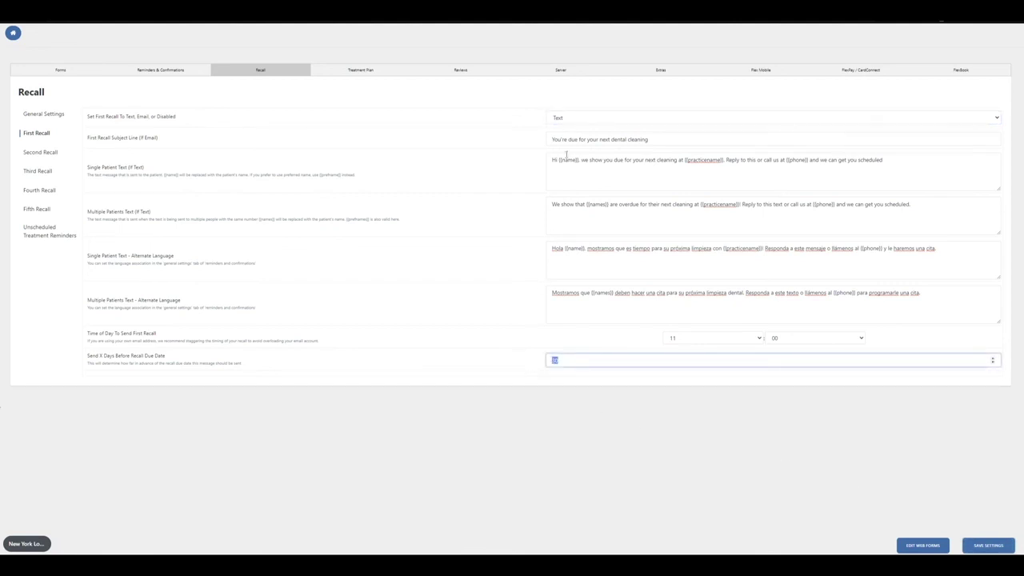
pyautogui.click(554, 207)
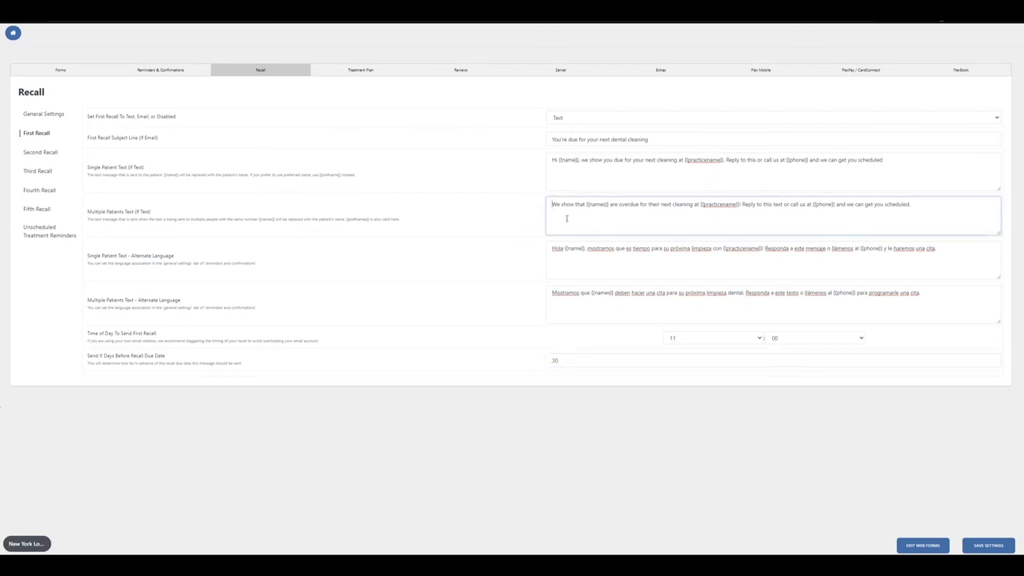
pyautogui.click(568, 172)
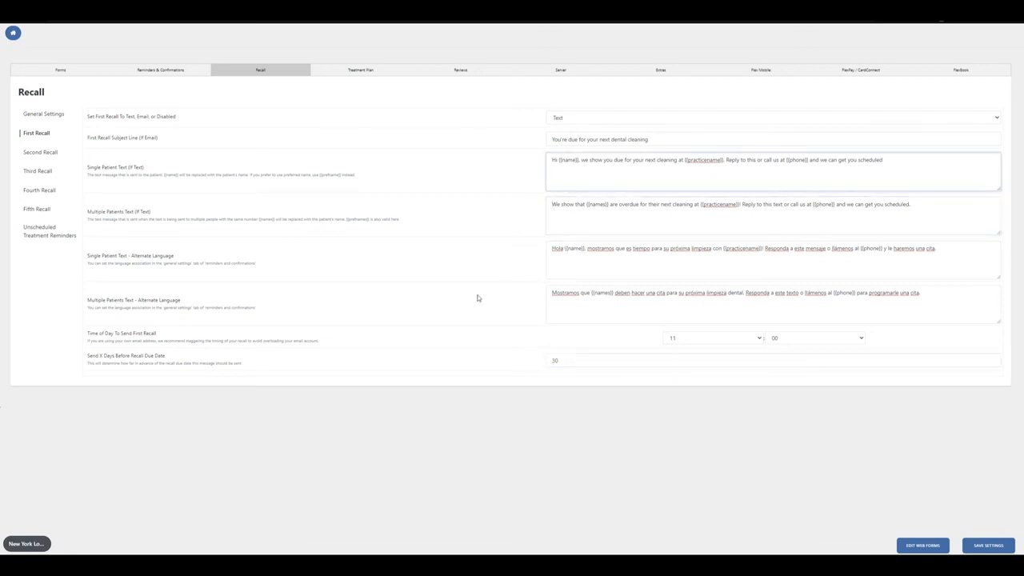